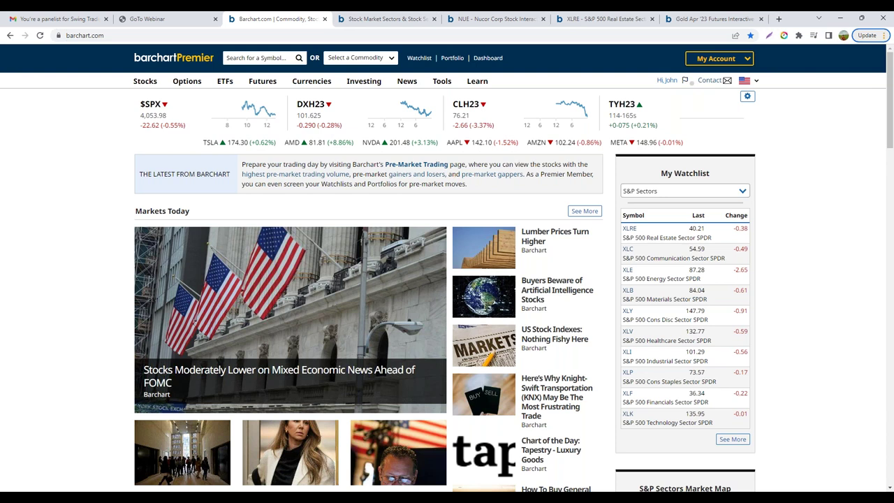
Open the Stock Market Sectors rankings and compare sector performance over the 3-Month, 1-Month and 5-Day periods
{"action": "mouse_move", "coordinate": [145, 84]}
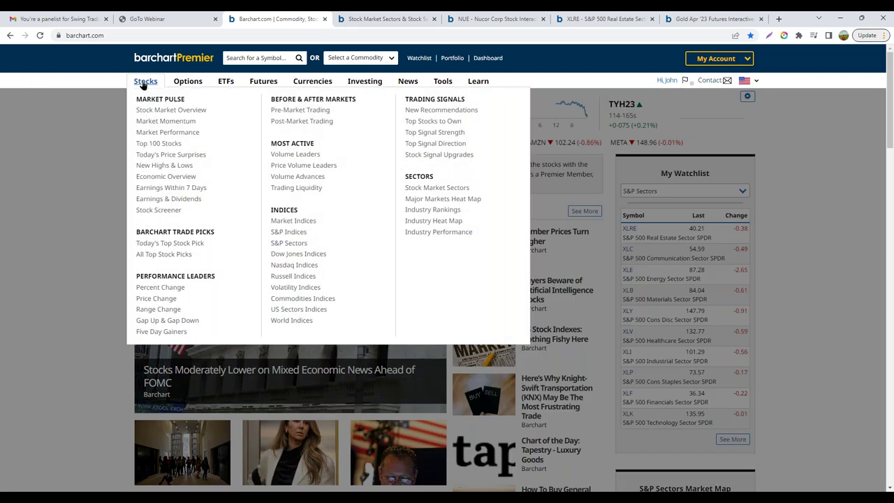
{"action": "left_click", "coordinate": [437, 188]}
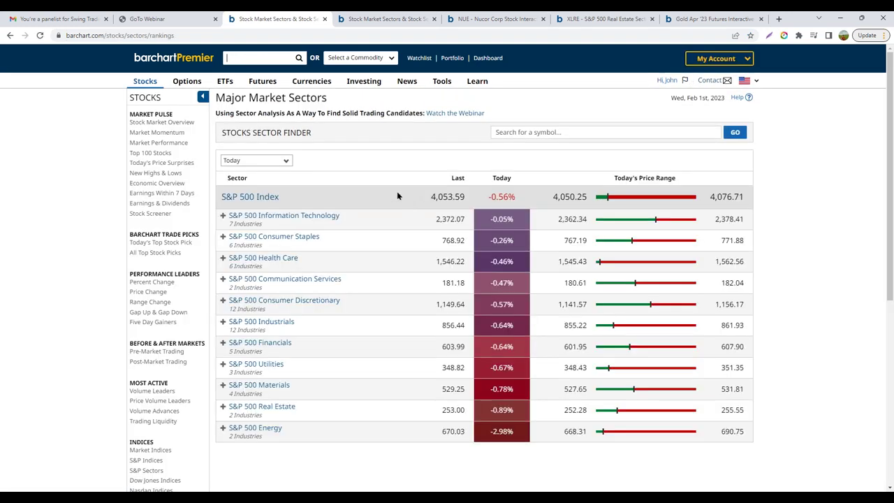
{"action": "left_click", "coordinate": [266, 162]}
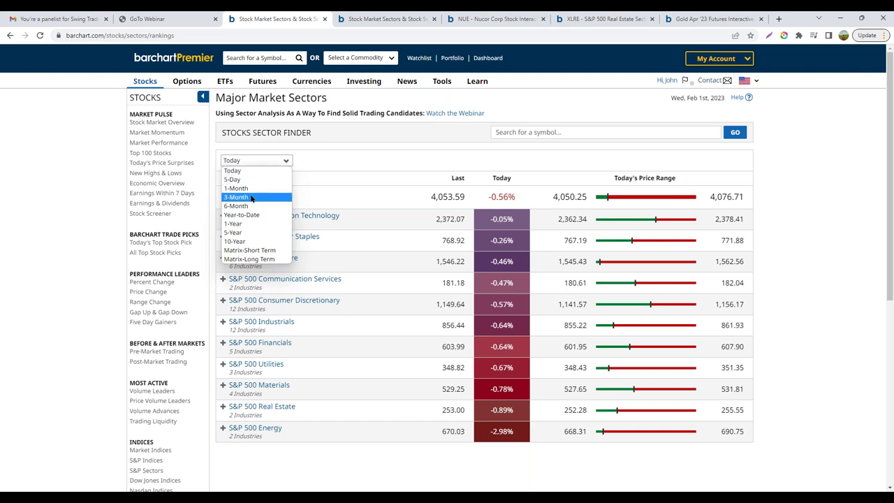
{"action": "left_click", "coordinate": [252, 198]}
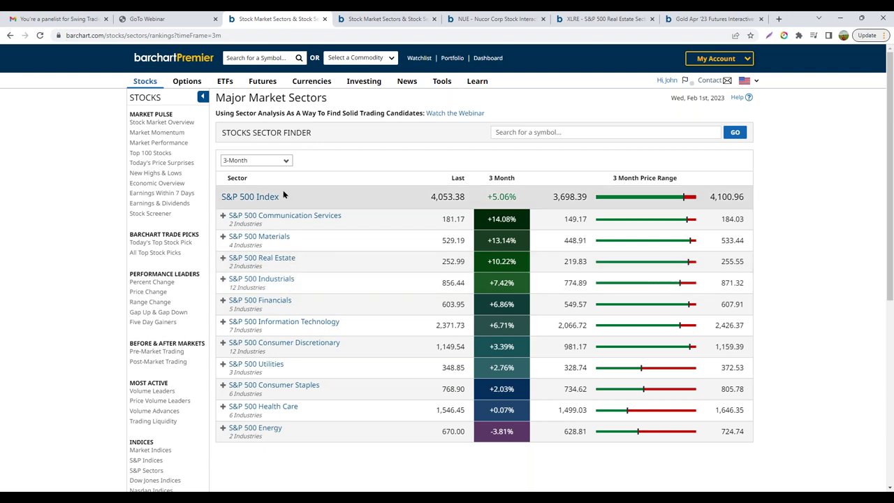
{"action": "left_click", "coordinate": [267, 162]}
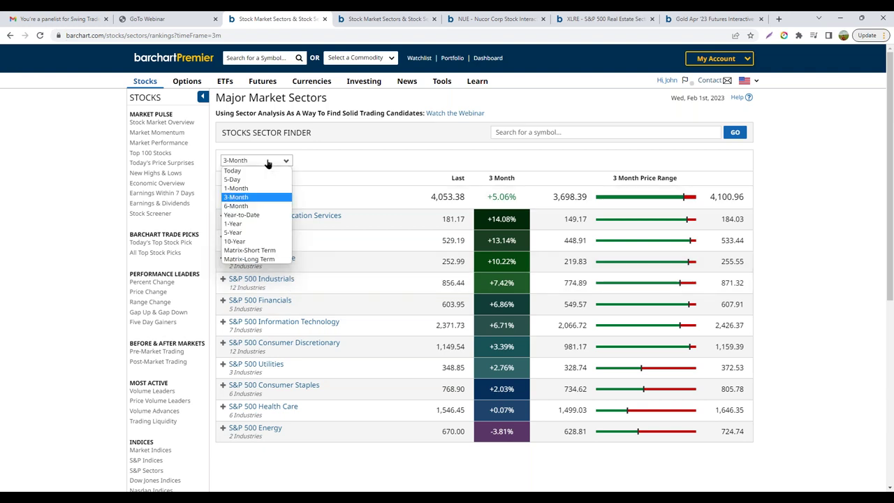
{"action": "left_click", "coordinate": [245, 197]}
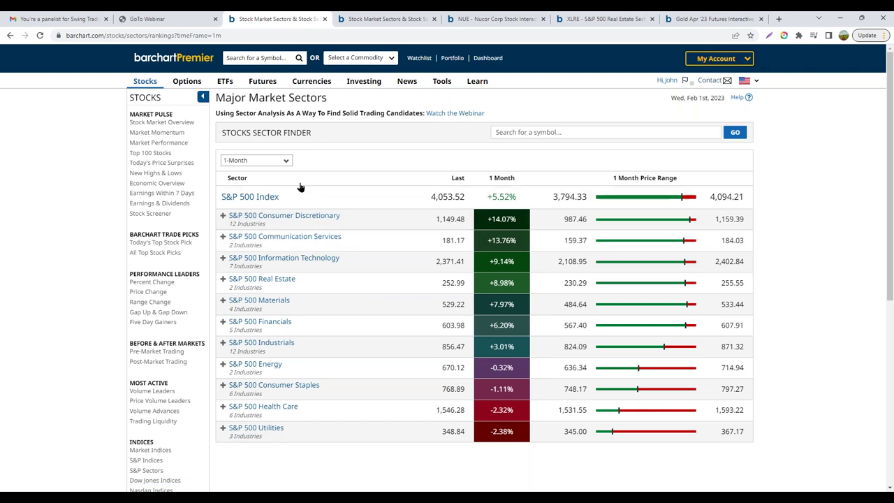
{"action": "left_click", "coordinate": [269, 162]}
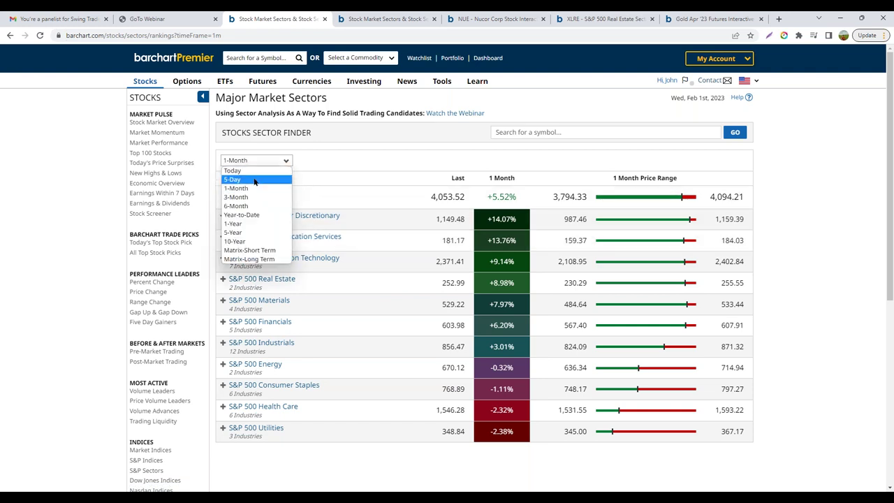
{"action": "left_click", "coordinate": [255, 179]}
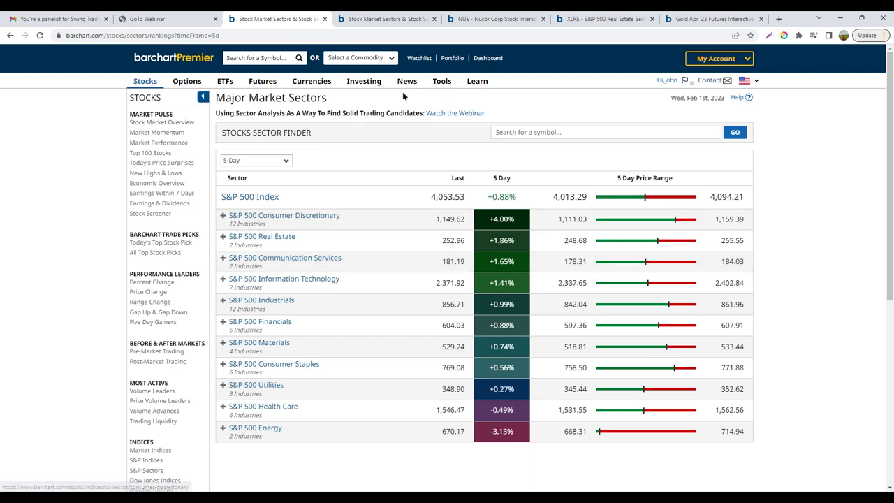
Open the S&P Sectors watchlist and view its symbols as flipcharts, then return to the list
{"action": "left_click", "coordinate": [419, 59]}
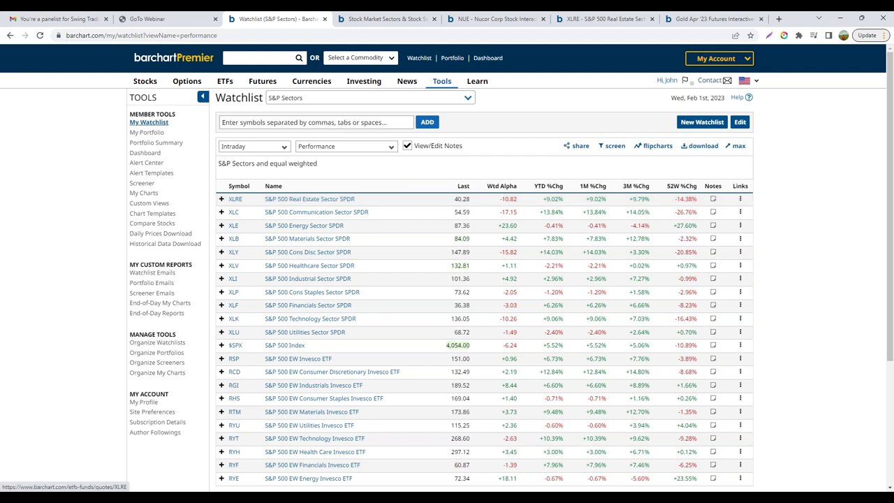
{"action": "left_click", "coordinate": [656, 146]}
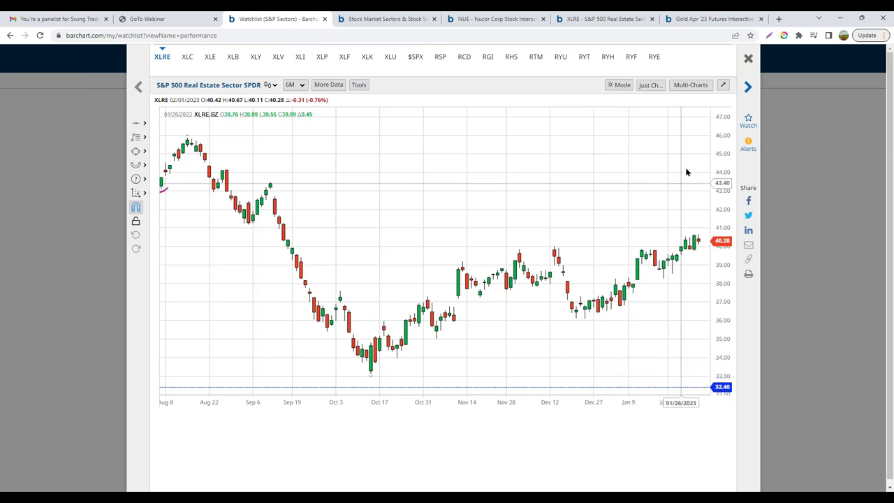
{"action": "left_click", "coordinate": [749, 61]}
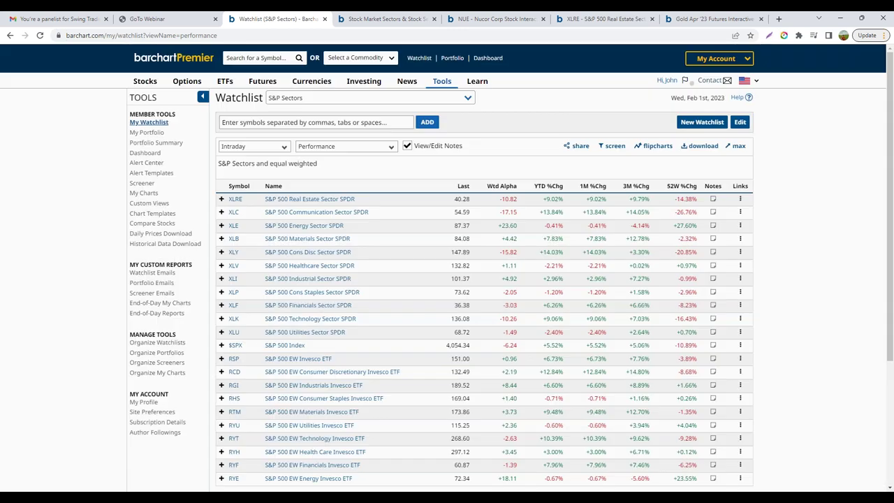
Review the top performing stocks in the Steel - Producers industry and open Nucor Corp's full interactive chart
{"action": "left_click", "coordinate": [359, 83]}
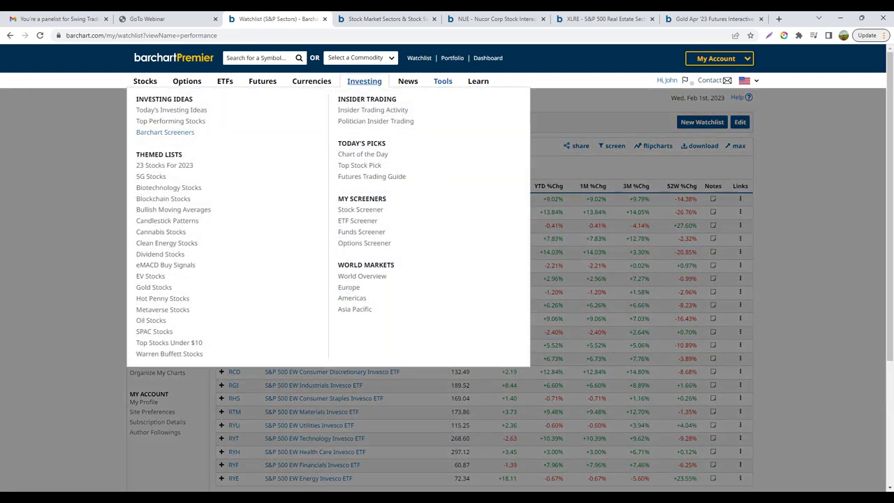
{"action": "left_click", "coordinate": [183, 125]}
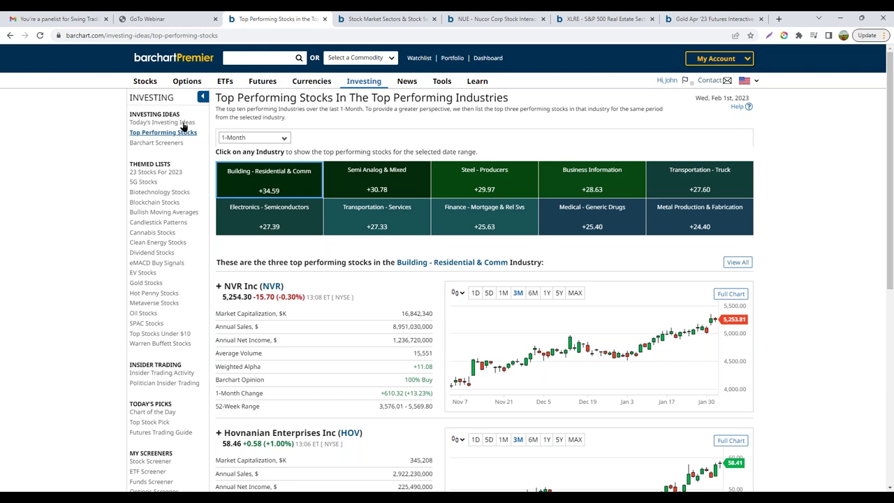
{"action": "left_click", "coordinate": [474, 176]}
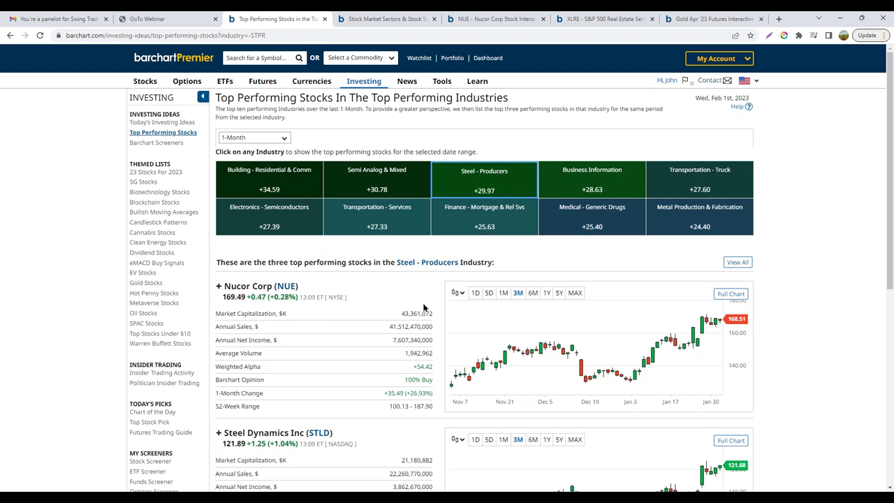
{"action": "scroll", "coordinate": [405, 309], "scroll_direction": "down", "scroll_amount": 2}
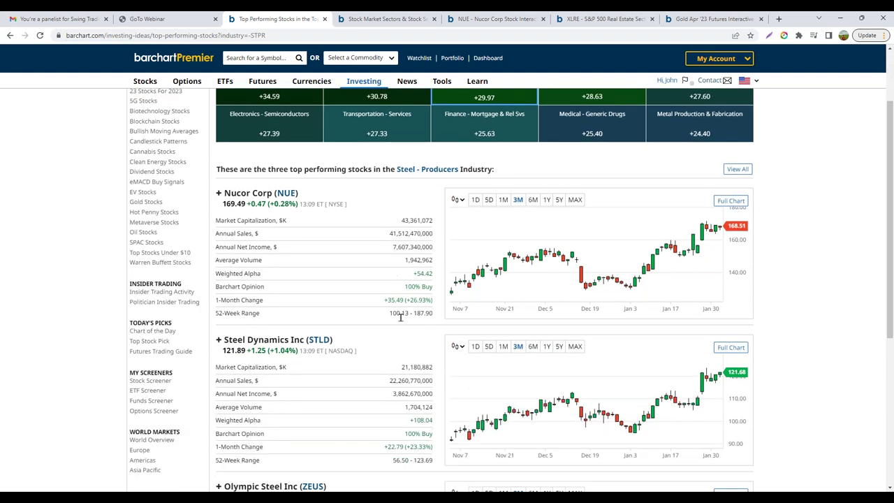
{"action": "scroll", "coordinate": [412, 310], "scroll_direction": "down", "scroll_amount": 1}
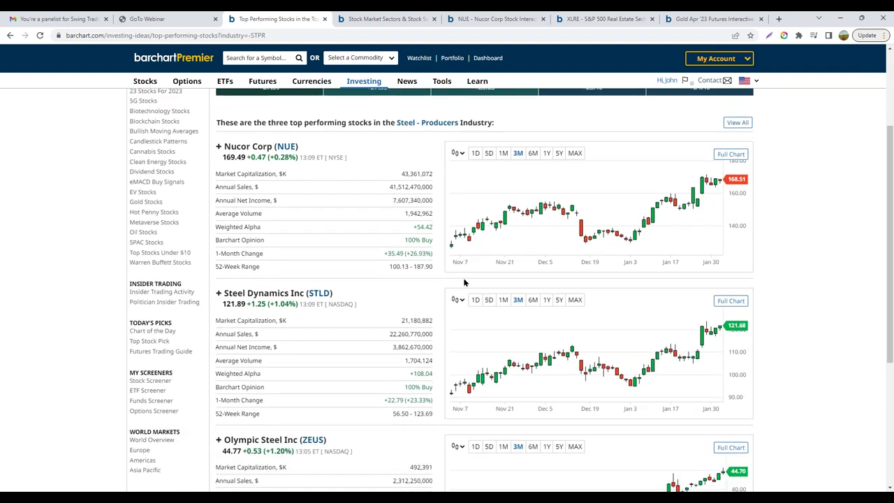
{"action": "left_click", "coordinate": [728, 160]}
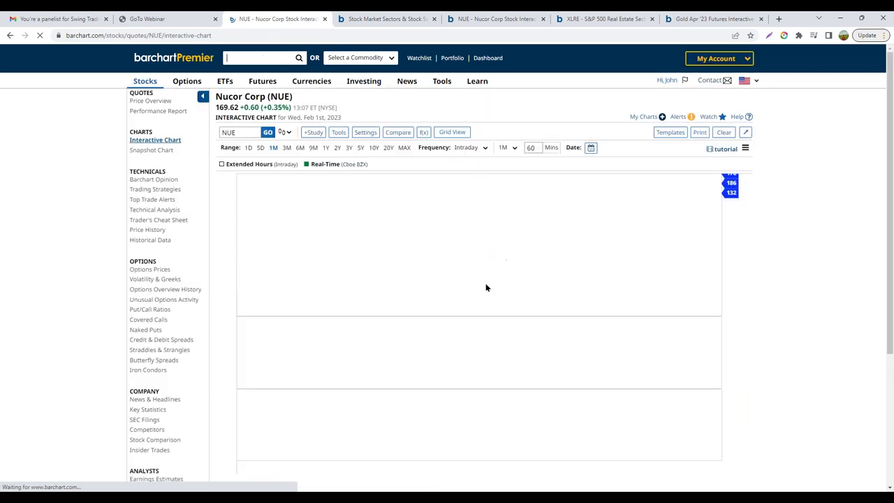
{"action": "left_click", "coordinate": [299, 156]}
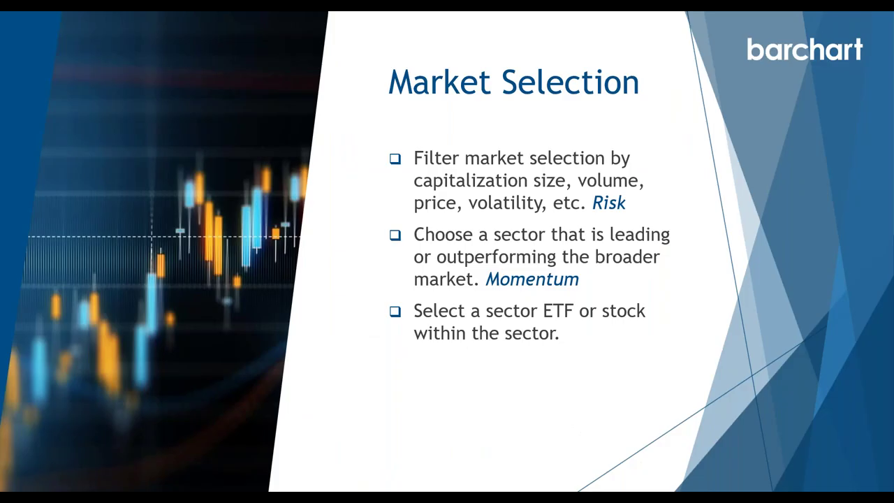
{"action": "key", "text": "Right"}
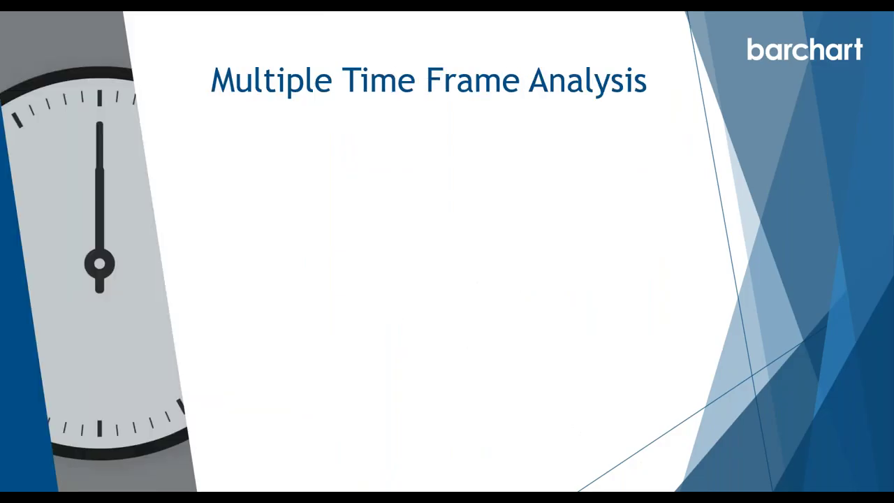
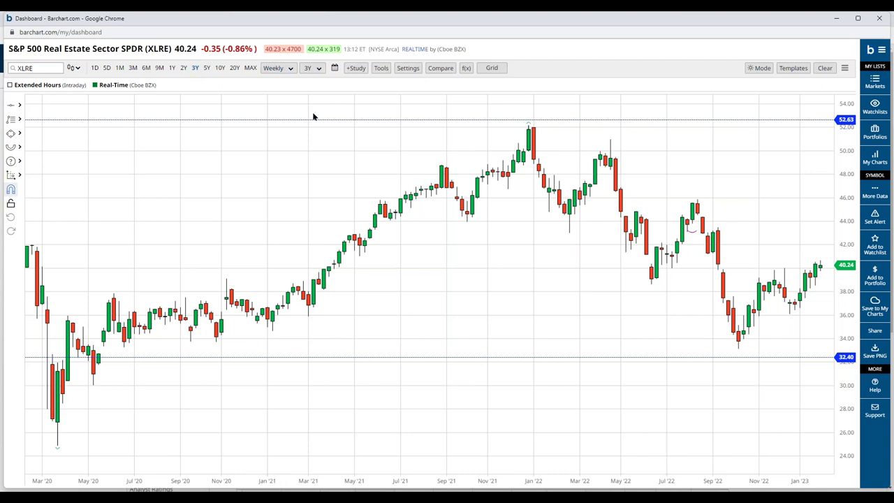
Move the lower horizontal line on the weekly XLRE chart up to about 36.88, near the December 2022 lows
{"action": "left_click_drag", "start_coordinate": [562, 284], "coordinate": [476, 285]}
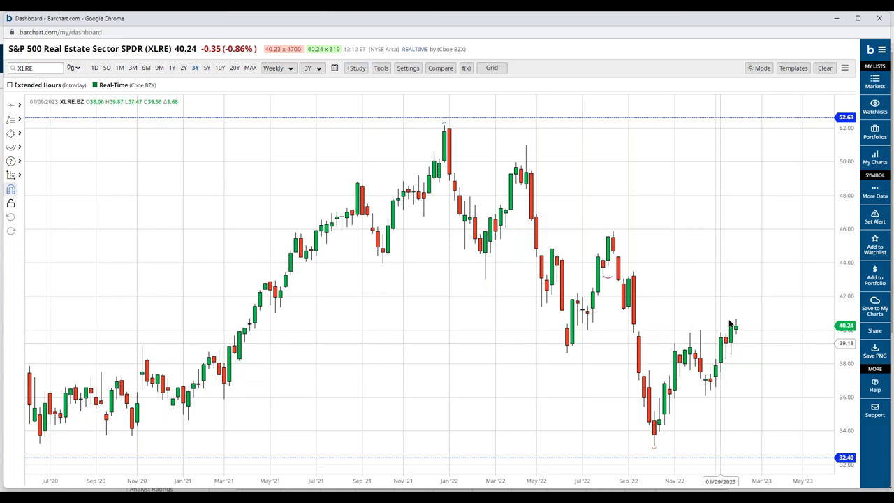
{"action": "left_click_drag", "start_coordinate": [703, 461], "coordinate": [703, 393]}
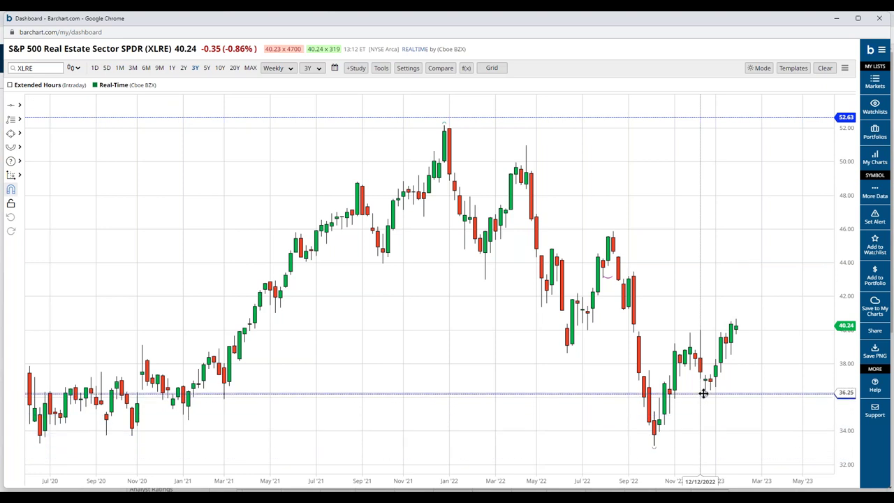
{"action": "left_click_drag", "start_coordinate": [703, 393], "coordinate": [702, 382]}
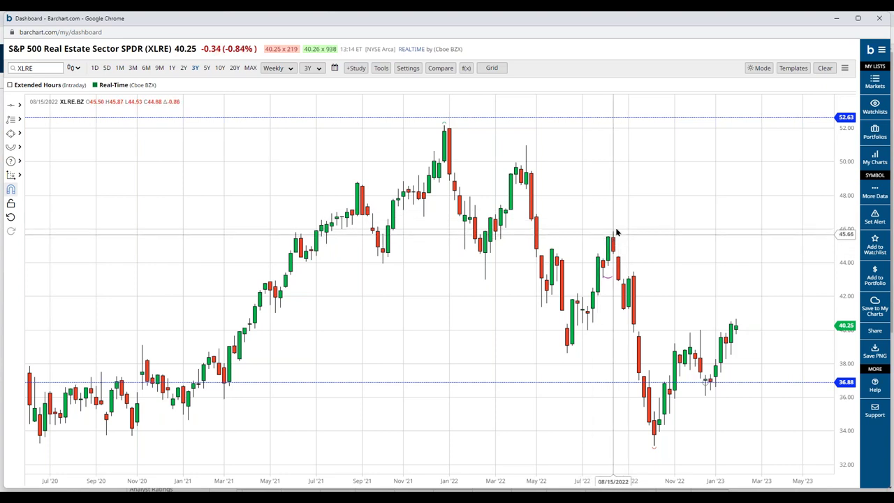
Move the upper horizontal line on the weekly XLRE chart down to about 43.24, near the September 2022 high
{"action": "left_click_drag", "start_coordinate": [622, 120], "coordinate": [636, 238]}
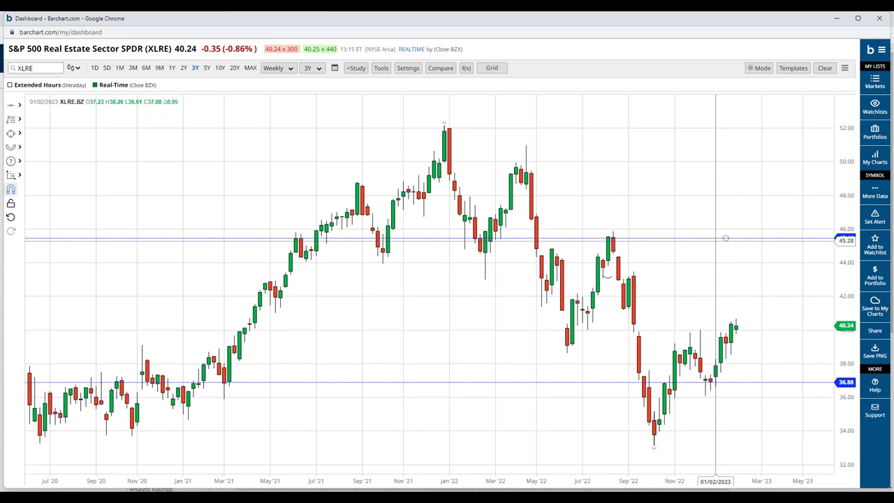
{"action": "left_click_drag", "start_coordinate": [726, 238], "coordinate": [635, 275]}
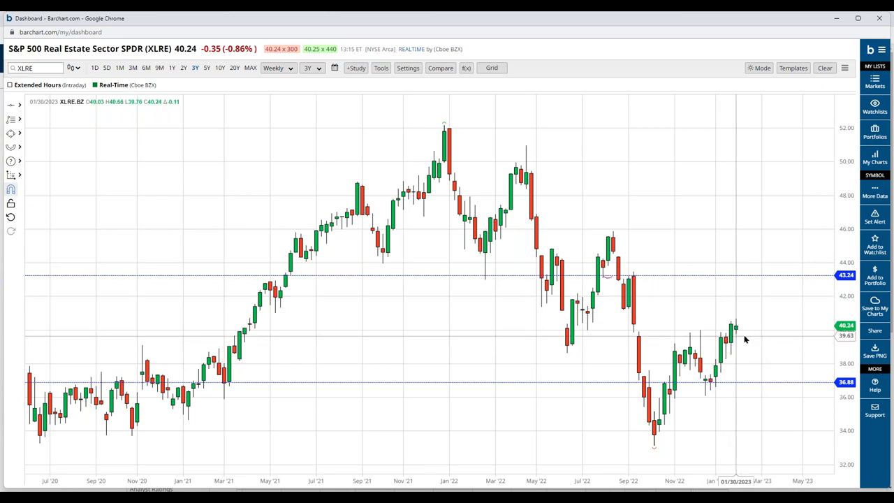
{"action": "left_click", "coordinate": [740, 275]}
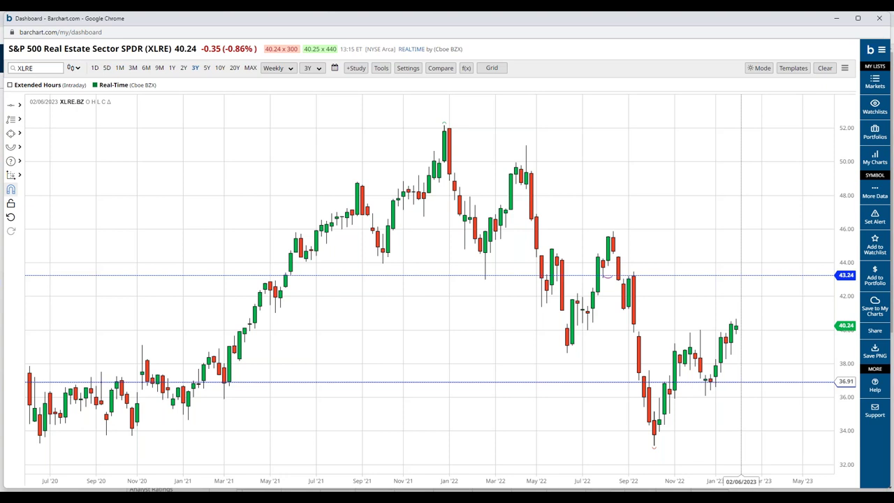
{"action": "left_click", "coordinate": [740, 382]}
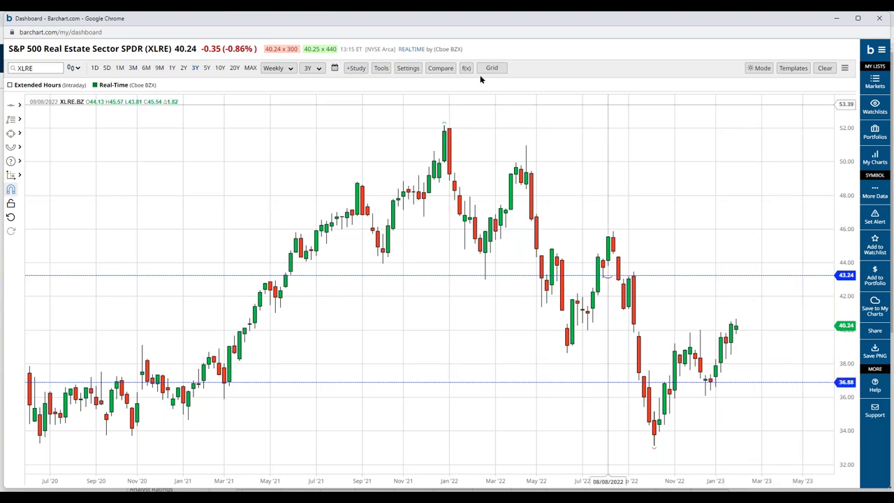
Show XLRE as a six-month daily chart and clone the lower horizontal line, placing the copy at about 38.79
{"action": "left_click", "coordinate": [147, 68]}
{"action": "left_click_drag", "start_coordinate": [427, 160], "coordinate": [315, 161]}
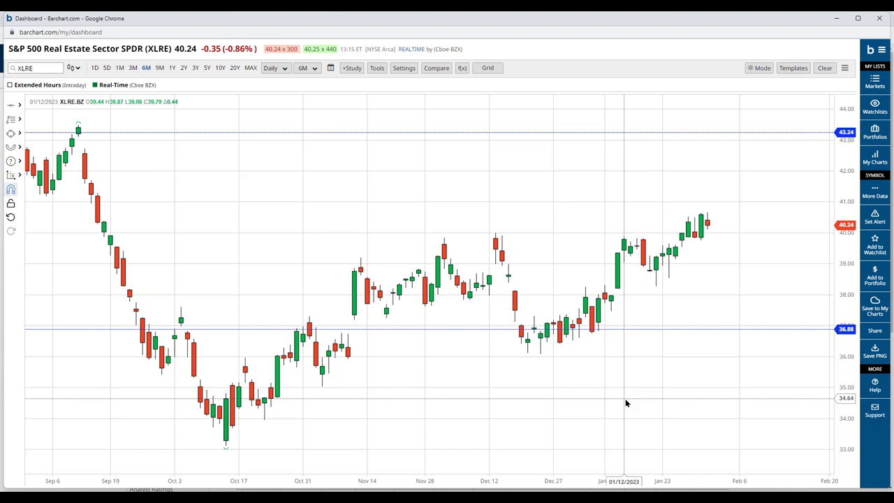
{"action": "left_click", "coordinate": [612, 331]}
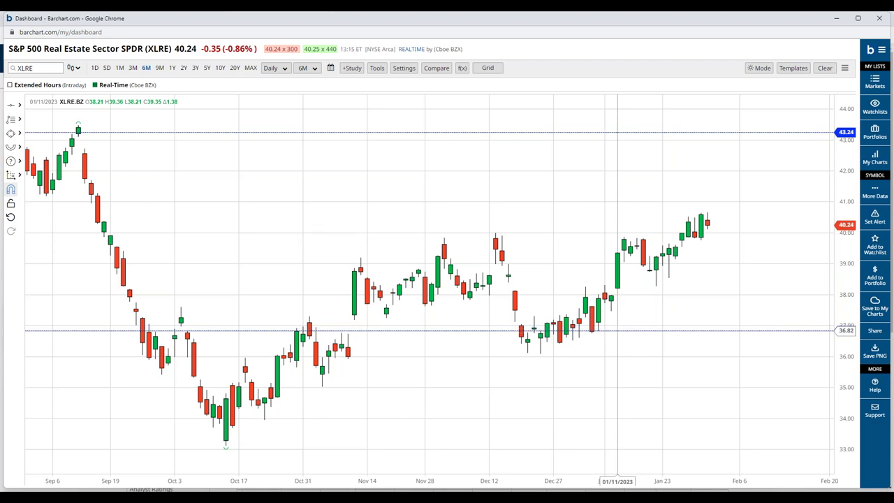
{"action": "double_click", "coordinate": [620, 331]}
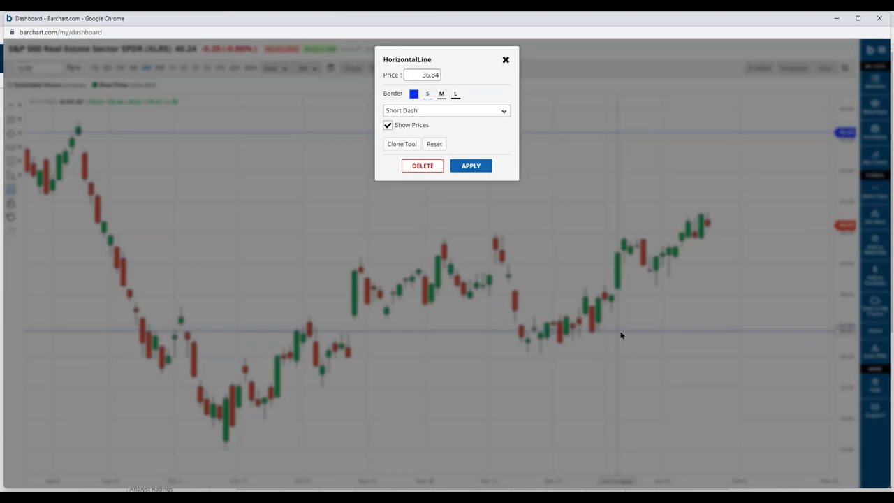
{"action": "left_click", "coordinate": [403, 145]}
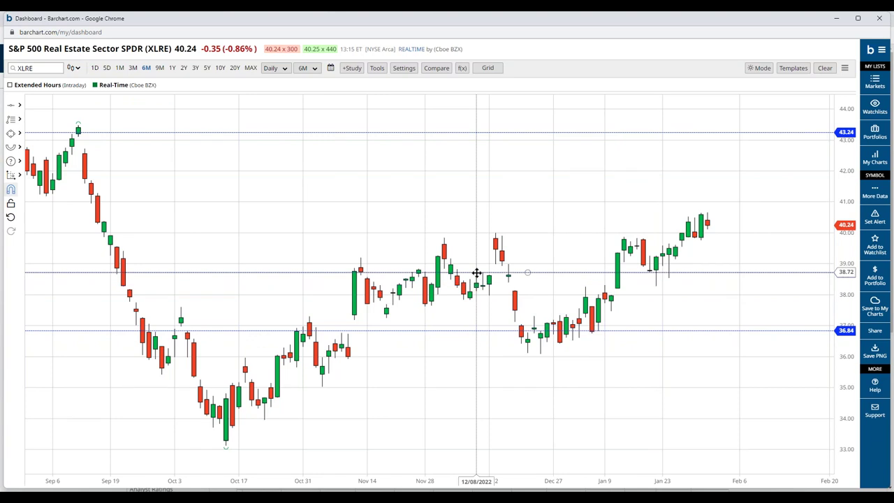
{"action": "left_click", "coordinate": [477, 270]}
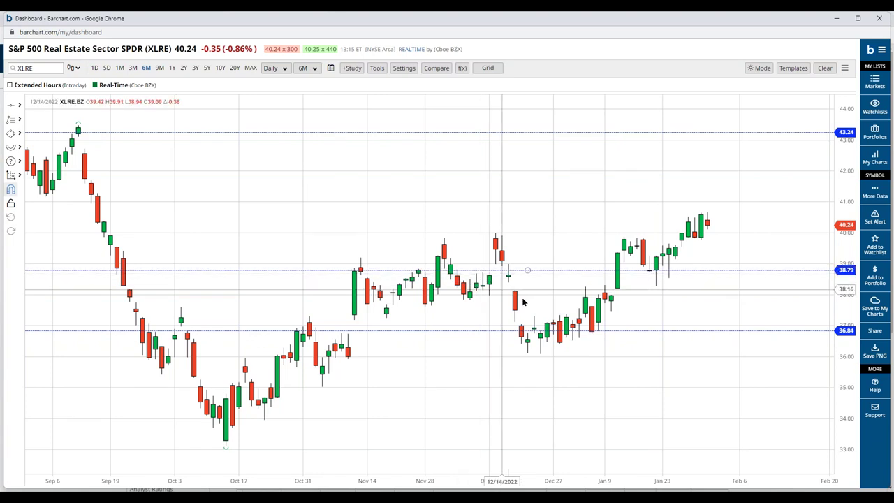
Clone the upper horizontal line on the daily XLRE chart and place the copy at about 41.21
{"action": "left_click", "coordinate": [91, 133]}
{"action": "left_click_drag", "start_coordinate": [117, 158], "coordinate": [150, 169]}
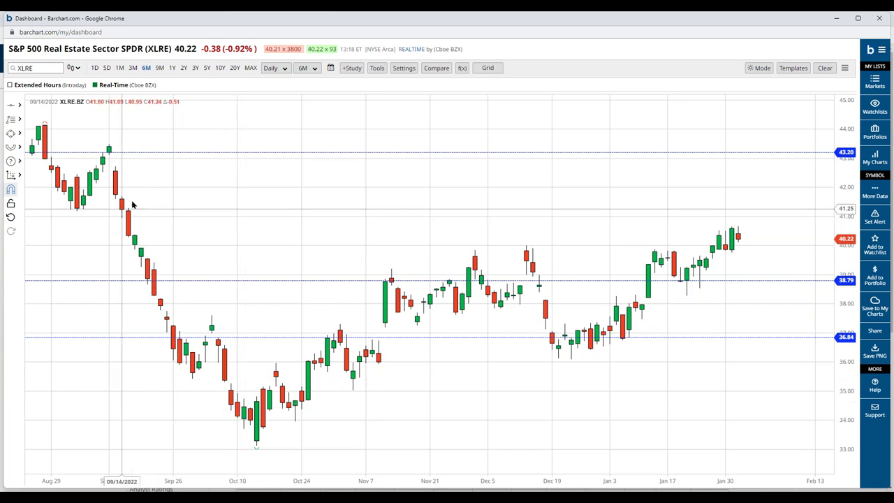
{"action": "double_click", "coordinate": [160, 153]}
{"action": "left_click", "coordinate": [412, 145]}
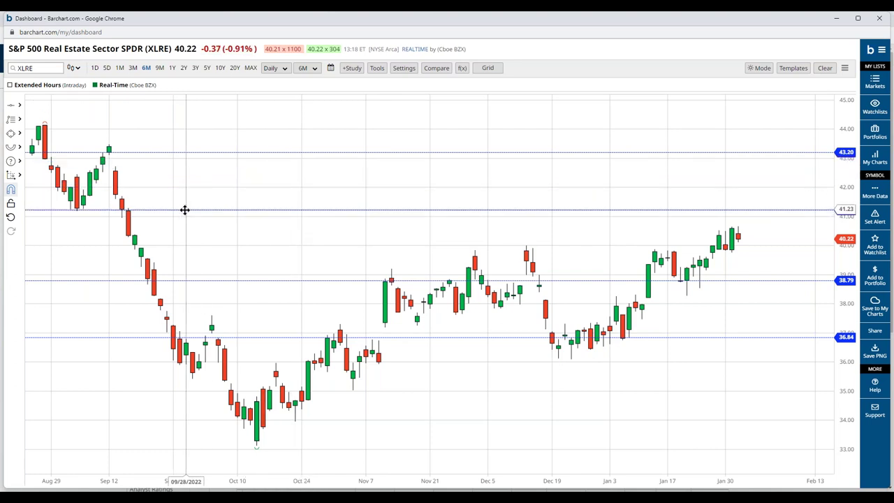
{"action": "left_click", "coordinate": [187, 211]}
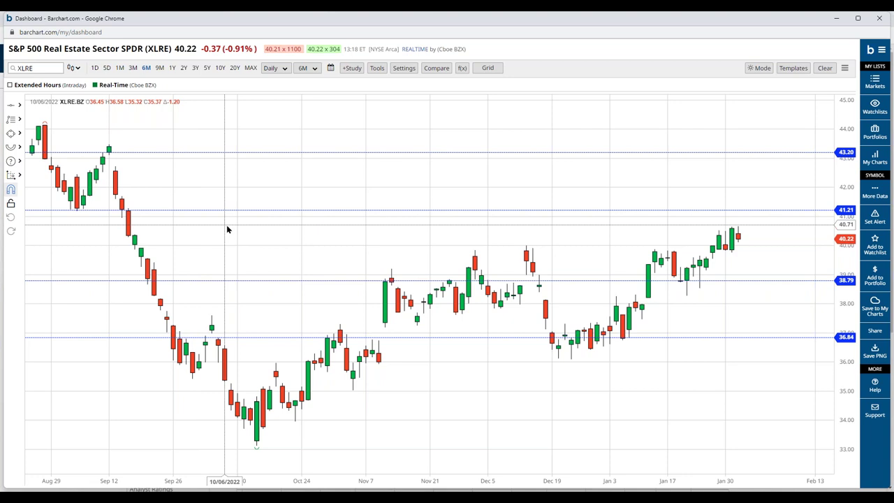
Show XLRE as a one-month intraday chart with 60-minute bars, leaving room beyond the latest price bars
{"action": "left_click_drag", "start_coordinate": [648, 413], "coordinate": [580, 413]}
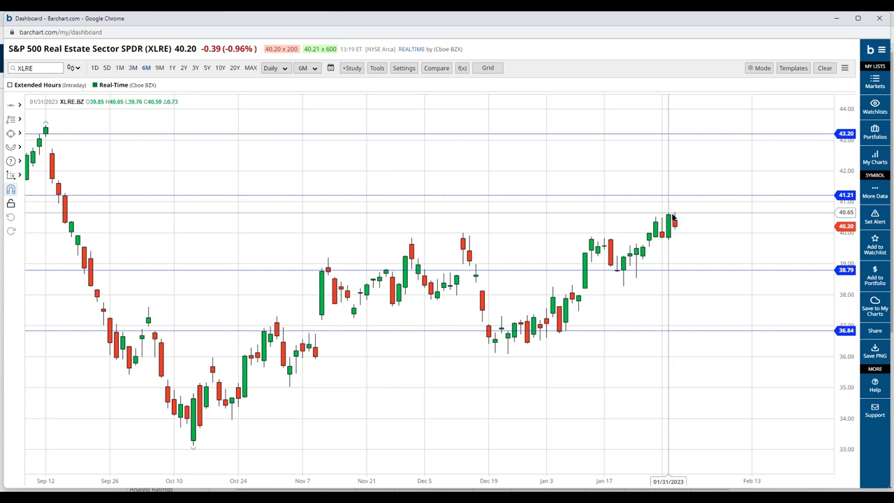
{"action": "left_click", "coordinate": [119, 69]}
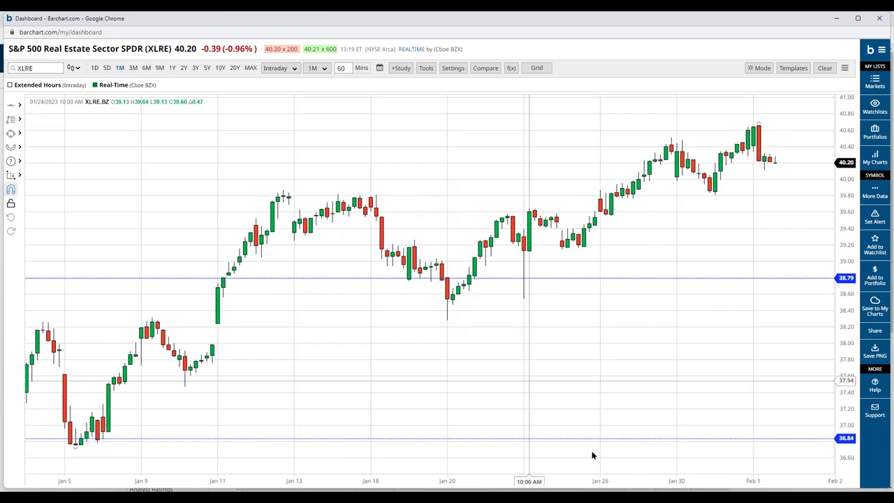
{"action": "left_click_drag", "start_coordinate": [795, 242], "coordinate": [685, 311]}
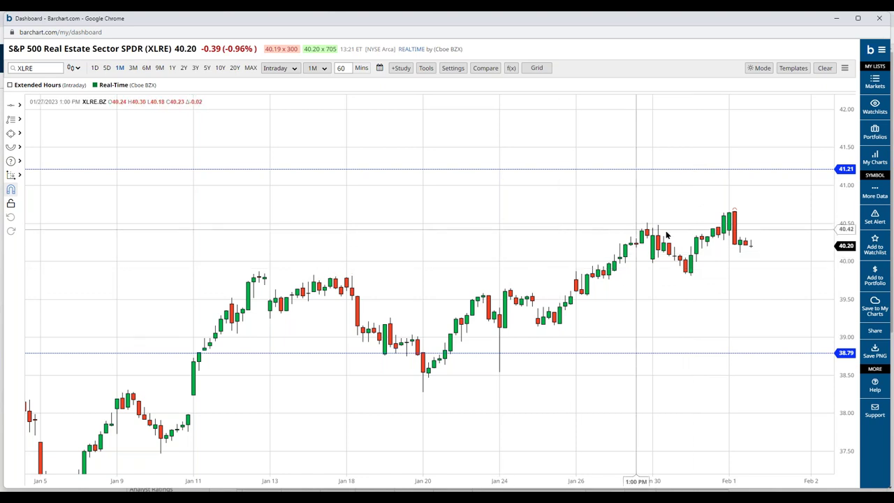
{"action": "left_click", "coordinate": [424, 69]}
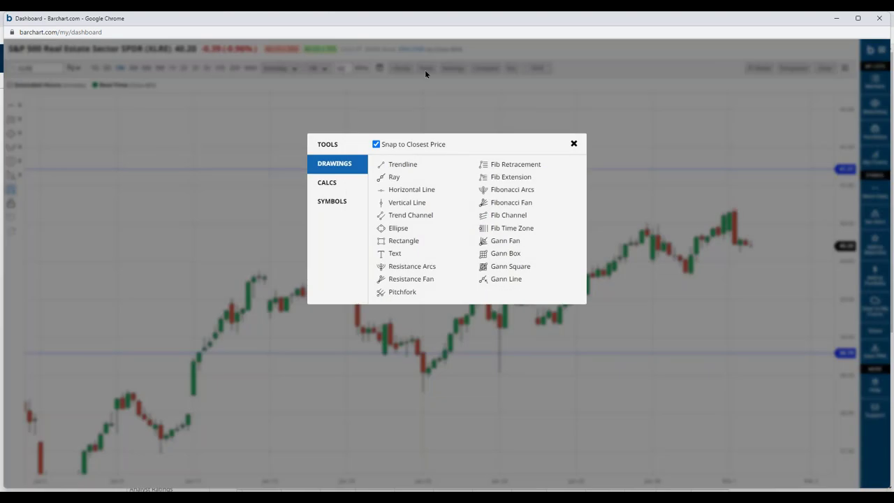
{"action": "left_click", "coordinate": [402, 111]}
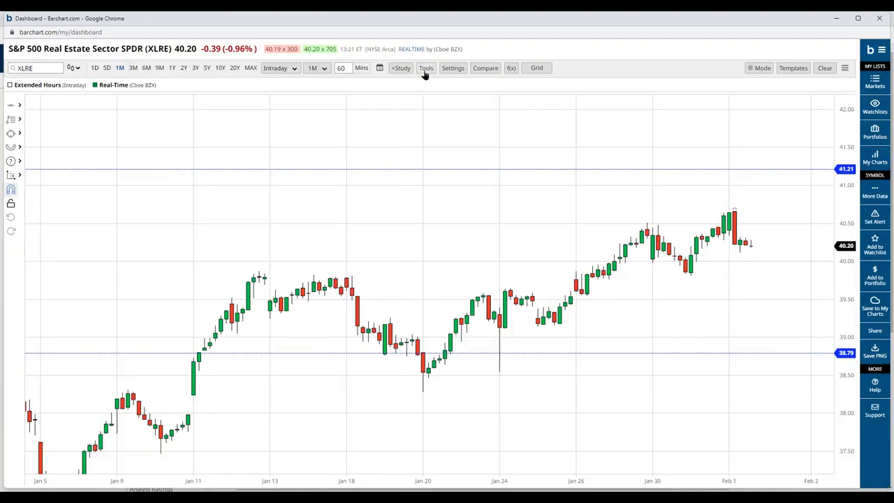
{"action": "left_click", "coordinate": [425, 69]}
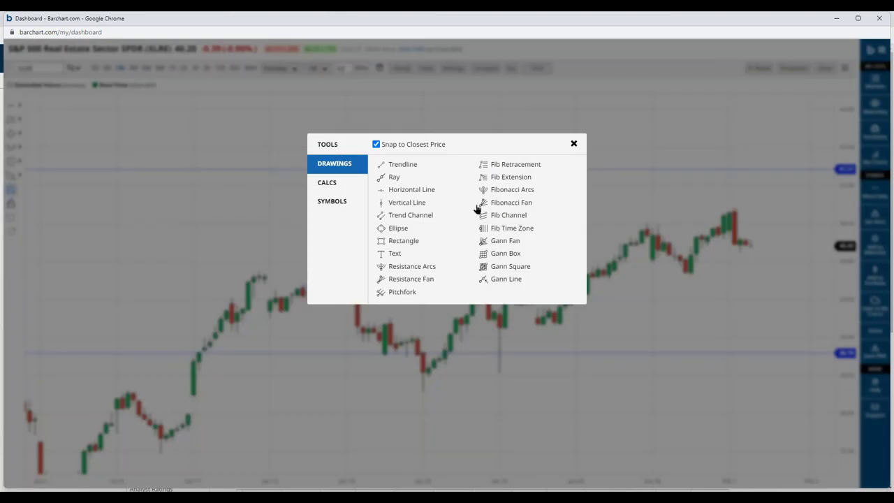
{"action": "left_click", "coordinate": [442, 121]}
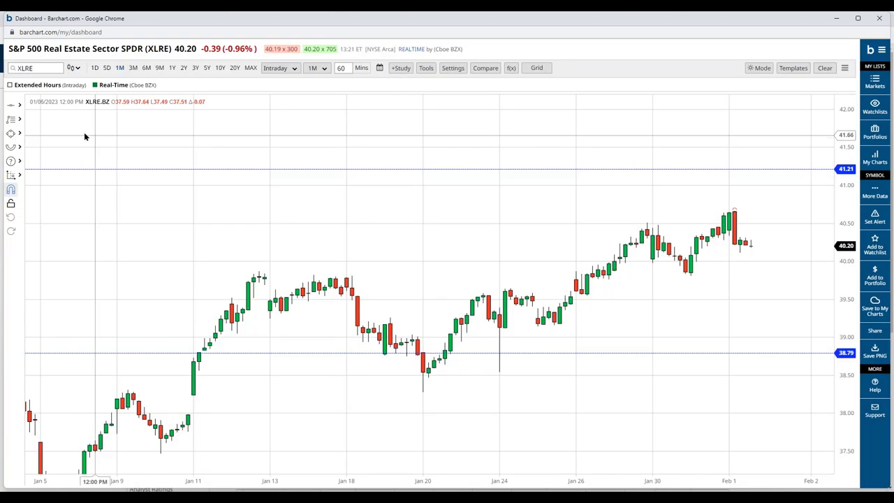
{"action": "left_click", "coordinate": [10, 177]}
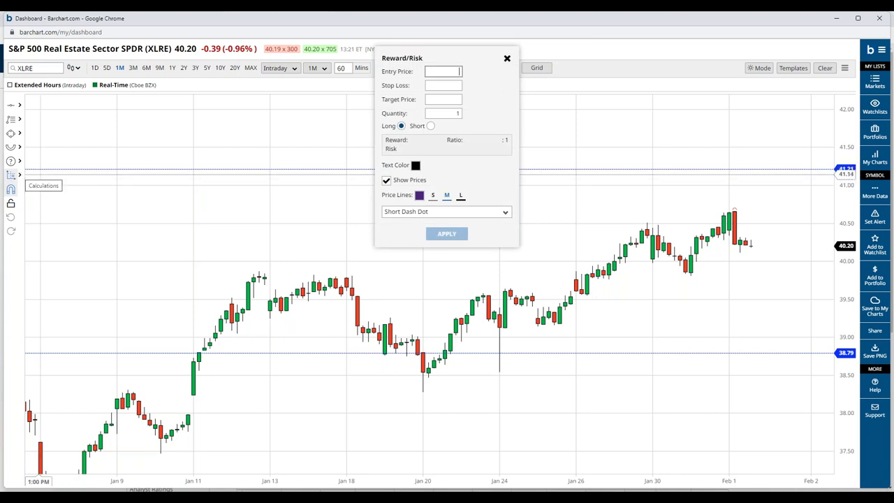
{"action": "left_click", "coordinate": [508, 60]}
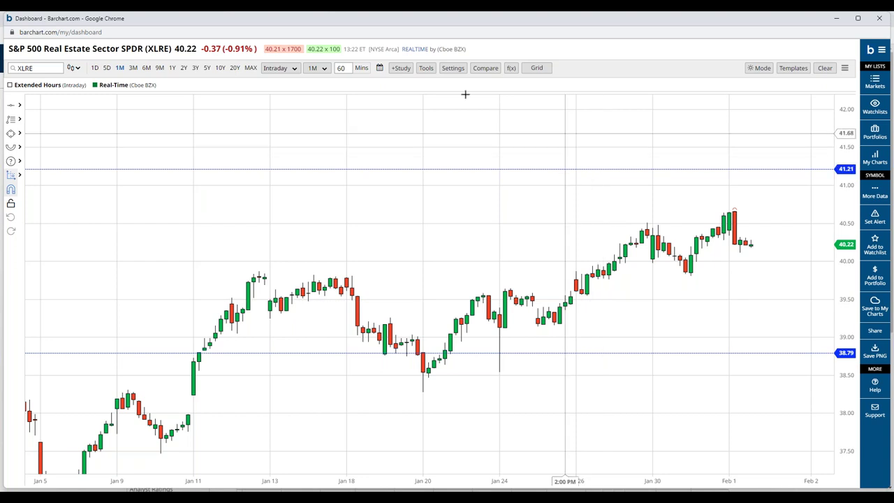
Add a Pivot Points study based on the previous week to the XLRE main chart window
{"action": "left_click", "coordinate": [400, 68]}
{"action": "scroll", "coordinate": [410, 217], "scroll_direction": "down", "scroll_amount": 5}
{"action": "scroll", "coordinate": [410, 217], "scroll_direction": "down", "scroll_amount": 12}
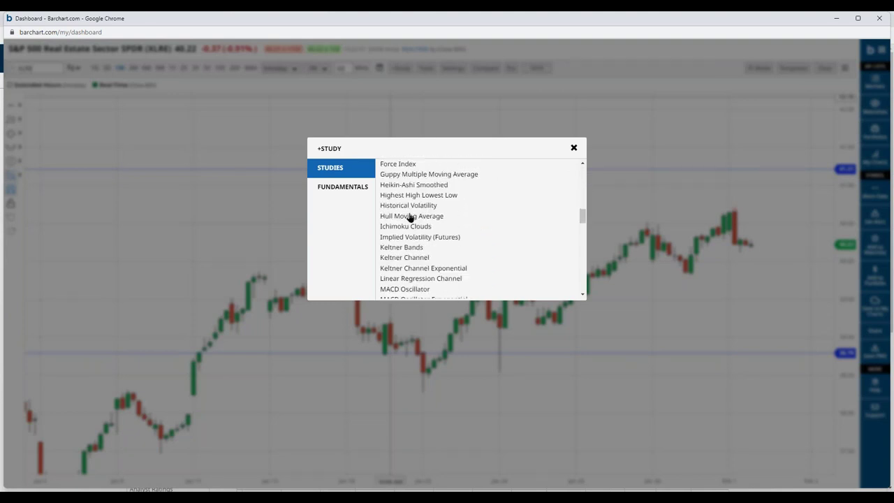
{"action": "scroll", "coordinate": [410, 218], "scroll_direction": "down", "scroll_amount": 7}
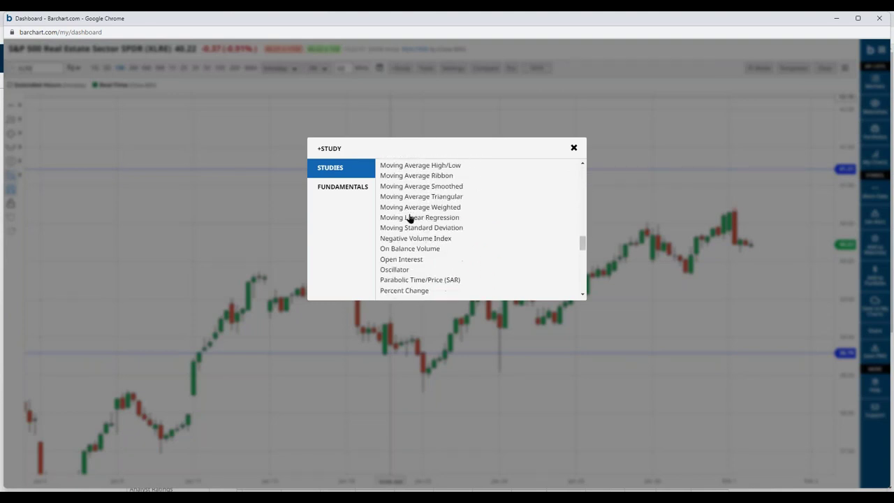
{"action": "scroll", "coordinate": [398, 246], "scroll_direction": "down", "scroll_amount": 4}
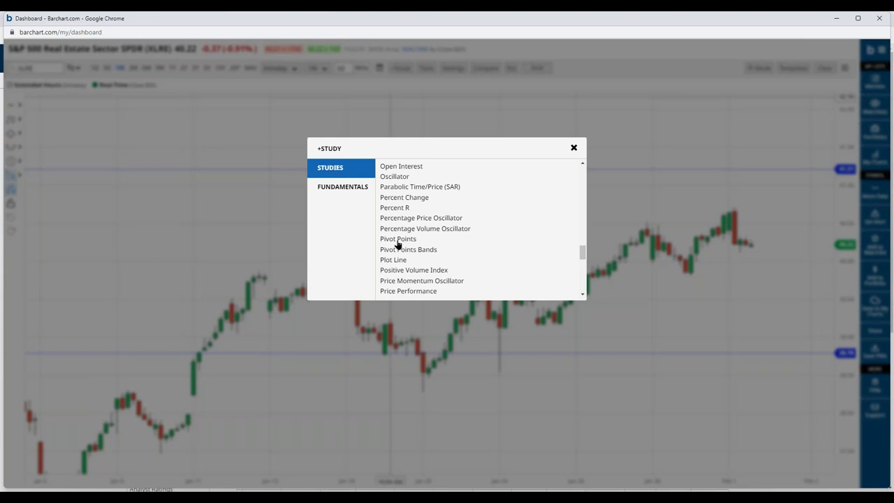
{"action": "left_click", "coordinate": [398, 239]}
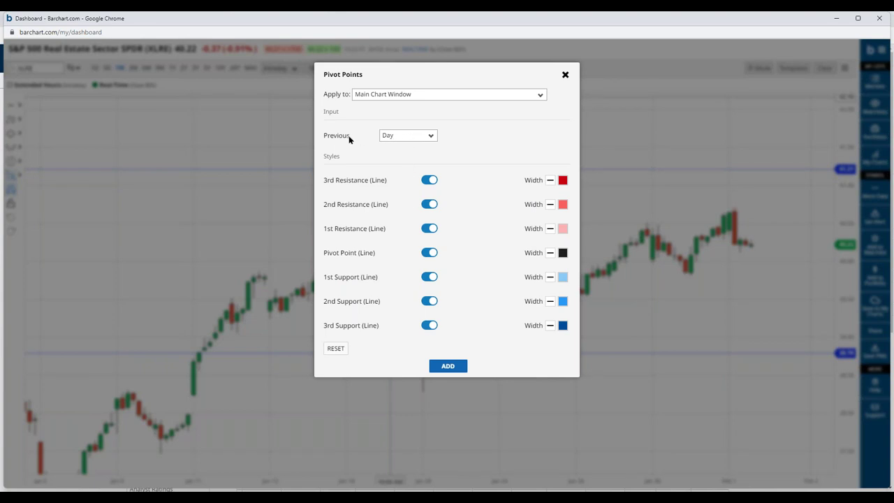
{"action": "left_click", "coordinate": [431, 135]}
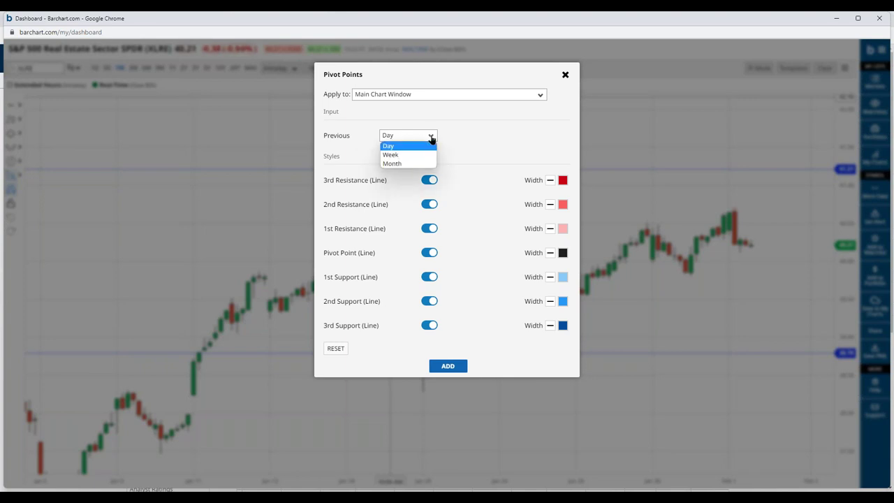
{"action": "left_click", "coordinate": [393, 155]}
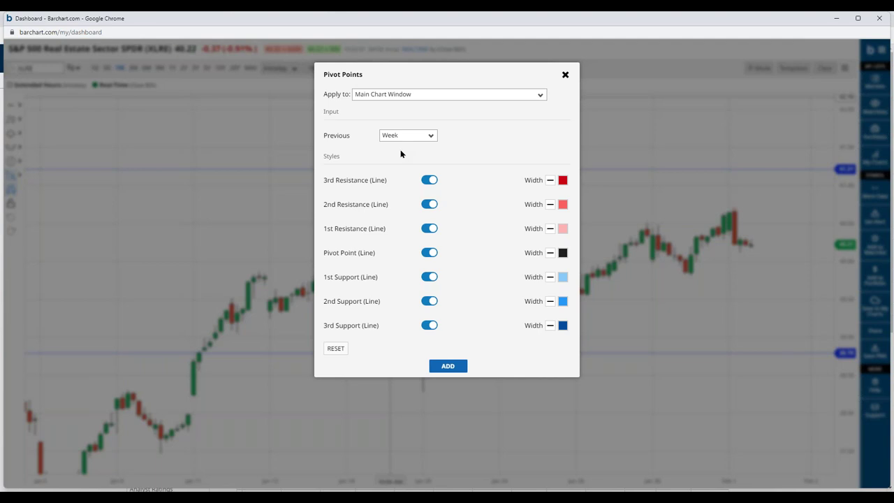
{"action": "left_click", "coordinate": [448, 366]}
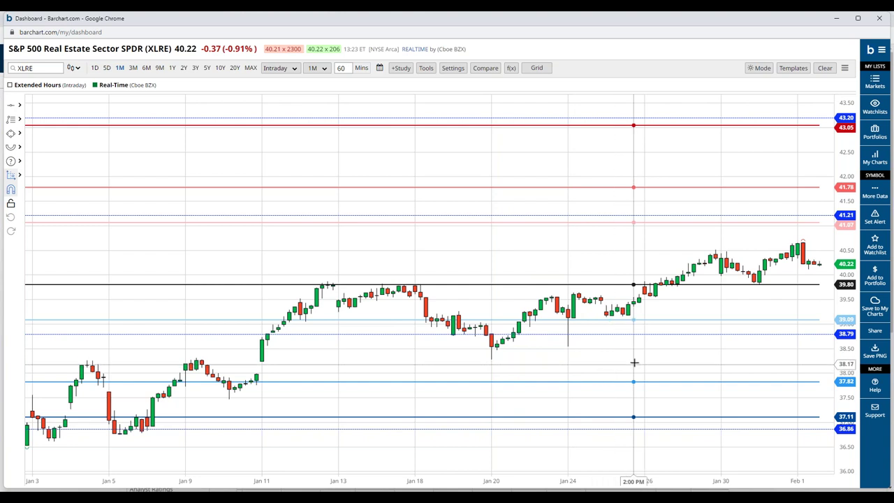
Base the Pivot Points study on the previous day and apply it to the XLRE chart
{"action": "left_click_drag", "start_coordinate": [664, 363], "coordinate": [600, 355]}
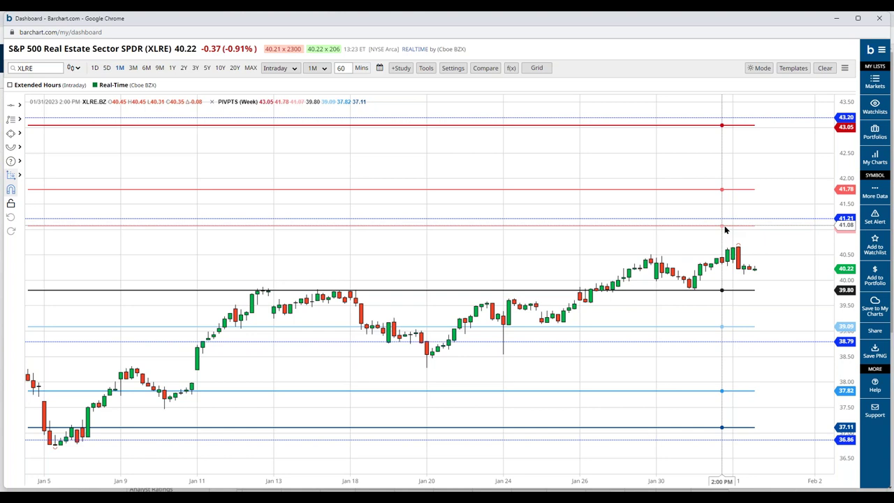
{"action": "left_click", "coordinate": [716, 125]}
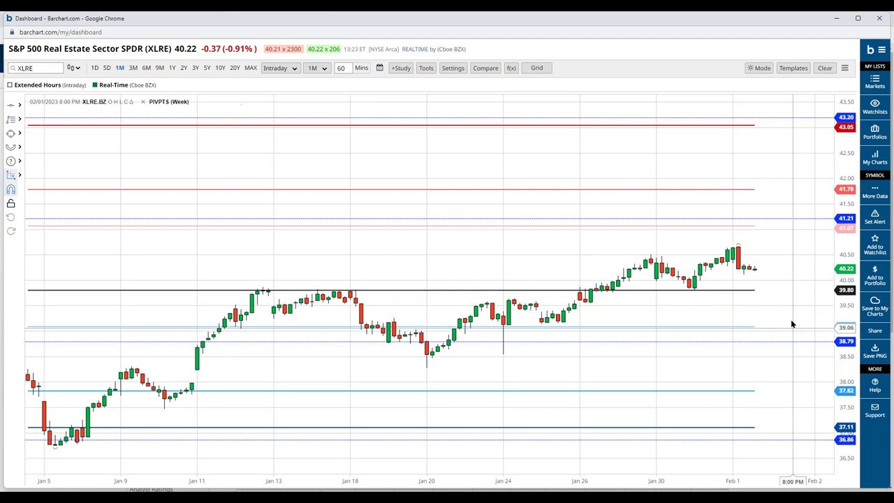
{"action": "mouse_move", "coordinate": [733, 334]}
{"action": "left_mouse_down"}
{"action": "mouse_move", "coordinate": [736, 347]}
{"action": "mouse_move", "coordinate": [747, 335]}
{"action": "mouse_move", "coordinate": [740, 331]}
{"action": "left_mouse_up"}
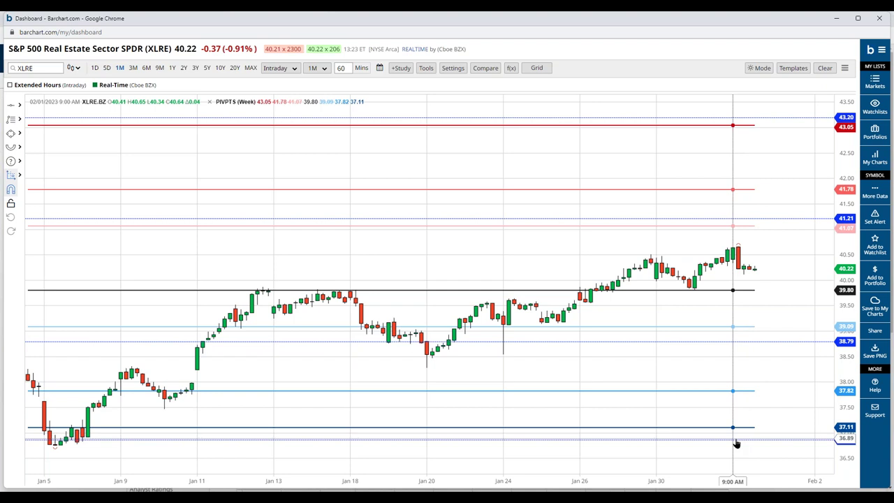
{"action": "left_click", "coordinate": [230, 102]}
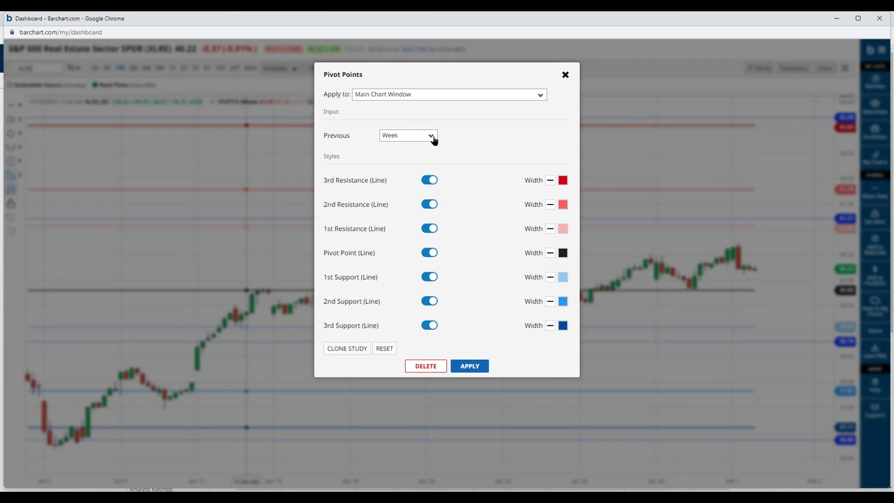
{"action": "left_click", "coordinate": [432, 137]}
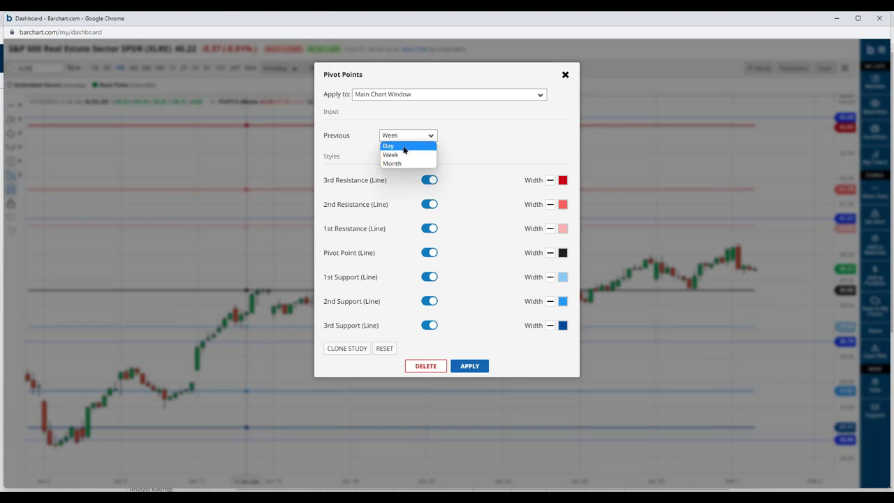
{"action": "left_click", "coordinate": [405, 145]}
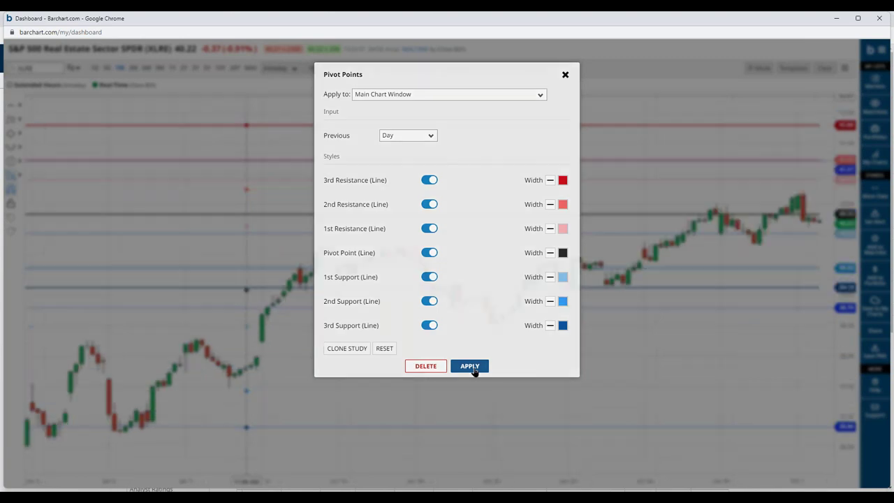
{"action": "left_click", "coordinate": [471, 368]}
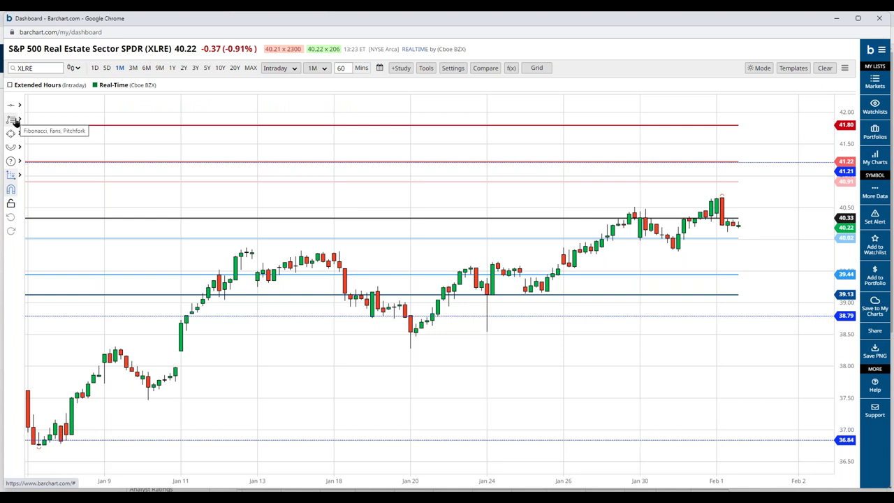
Start a long Reward/Risk calculation for XLRE with entry price 40.02, stop loss 39.79 and target price 41.17
{"action": "left_click", "coordinate": [15, 181]}
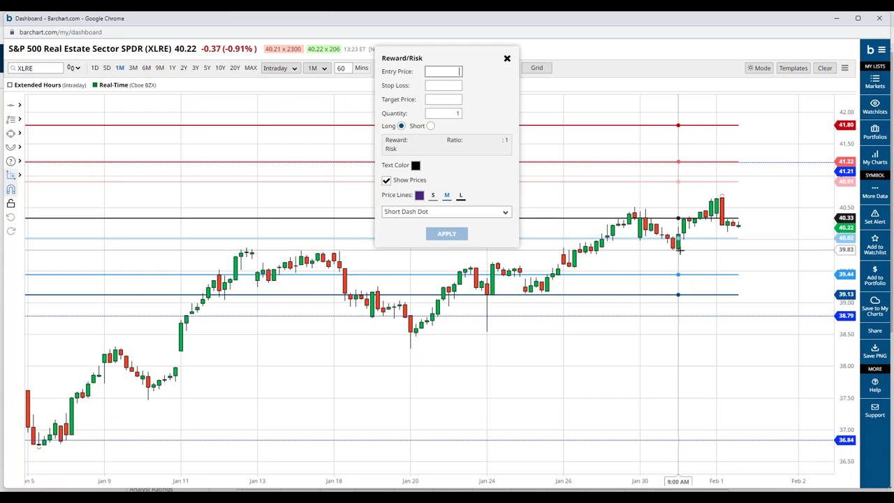
{"action": "left_click", "coordinate": [459, 72]}
{"action": "left_click", "coordinate": [458, 86]}
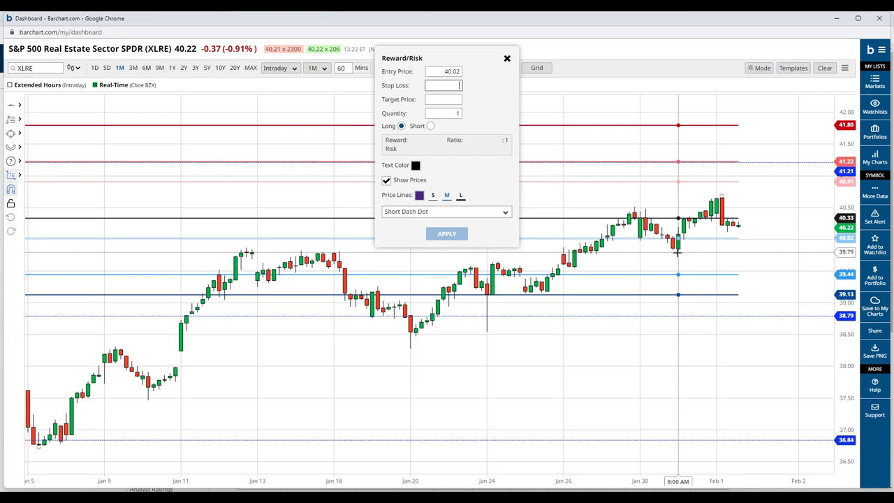
{"action": "type", "text": "39.79"}
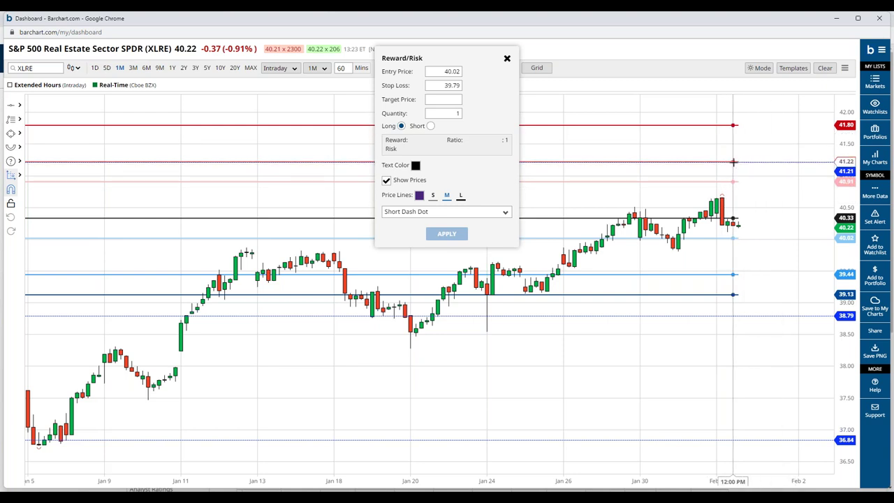
{"action": "left_click_drag", "start_coordinate": [733, 162], "coordinate": [733, 163]}
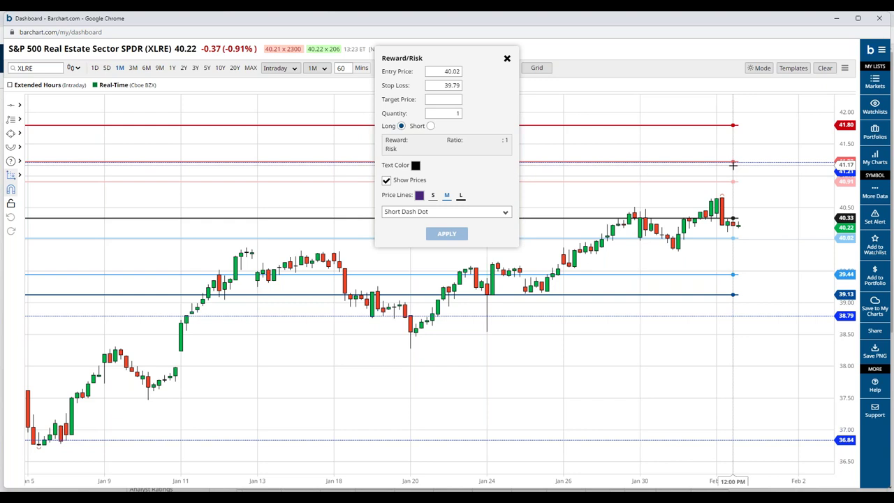
{"action": "left_click", "coordinate": [733, 165]}
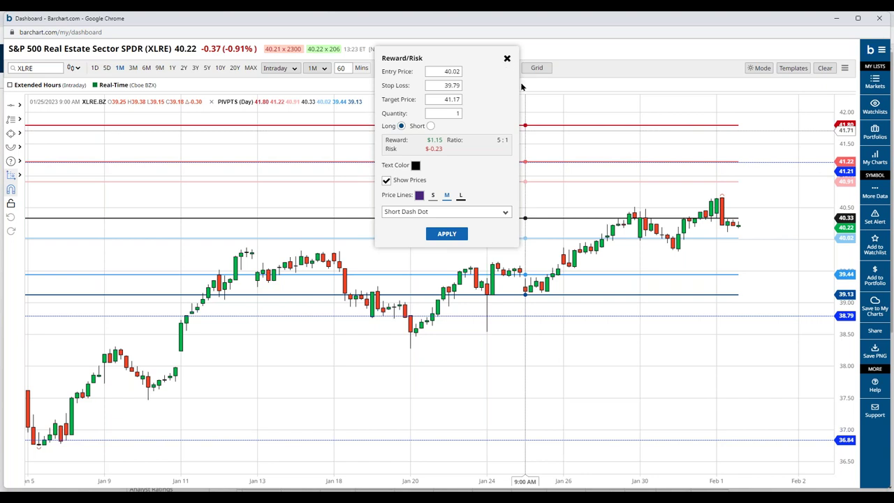
Change the Reward/Risk target price to 43.2 and apply the calculation to the XLRE chart
{"action": "left_click_drag", "start_coordinate": [846, 207], "coordinate": [819, 222]}
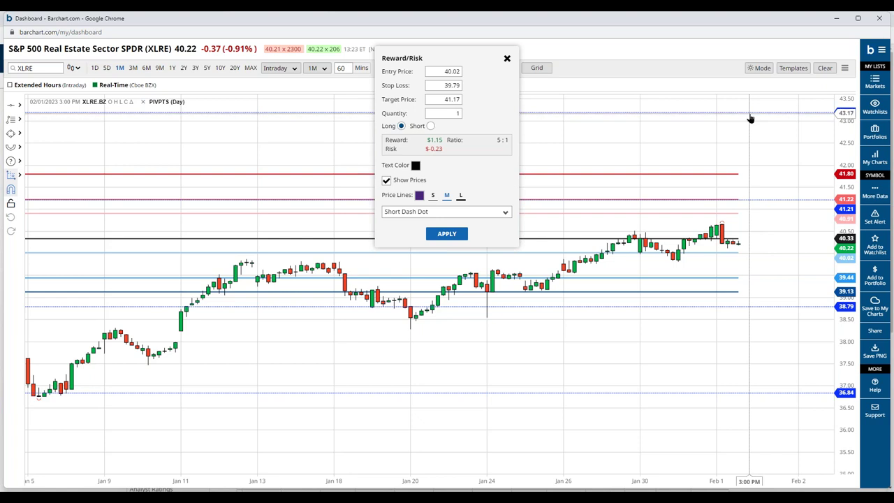
{"action": "left_click", "coordinate": [453, 100]}
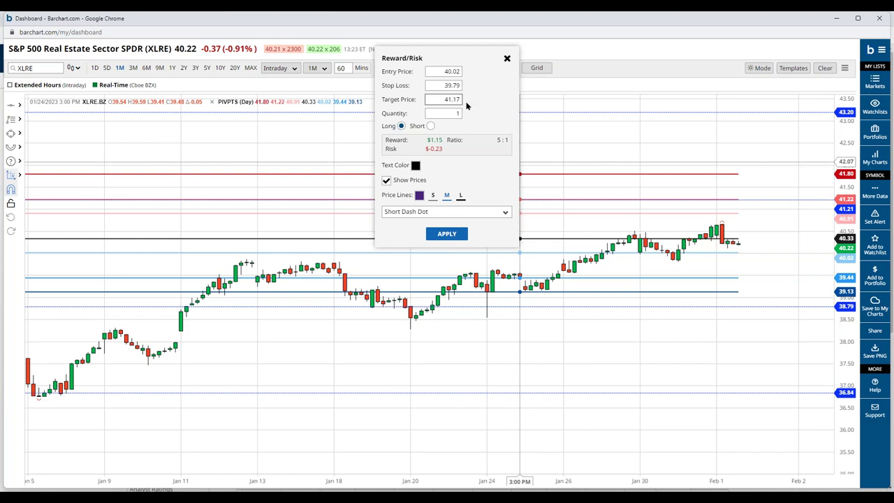
{"action": "key", "text": "BackSpace"}
{"action": "key", "text": "BackSpace"}
{"action": "key", "text": "BackSpace"}
{"action": "type", "text": "43."}
{"action": "key", "text": "Delete"}
{"action": "key", "text": "Delete"}
{"action": "type", "text": "2"}
{"action": "left_click", "coordinate": [447, 234]}
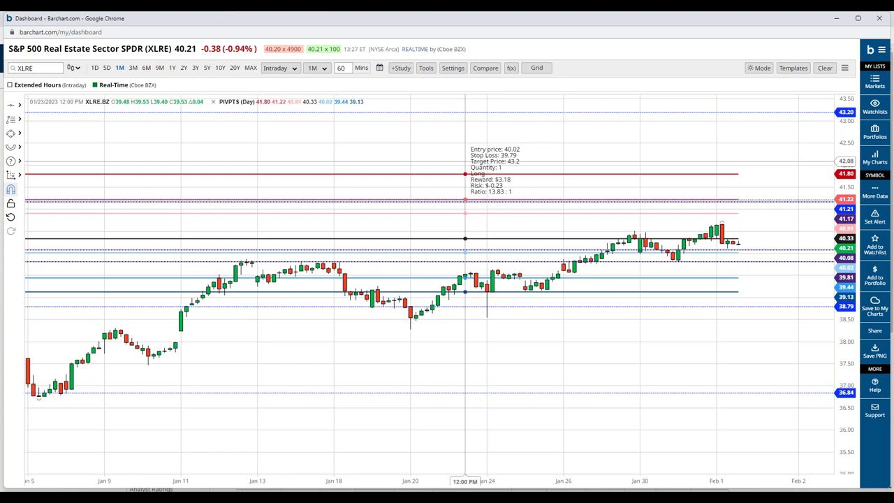
Reopen the settings of the placed Reward/Risk calculation to review its reward, risk and ratio
{"action": "right_click", "coordinate": [478, 160]}
{"action": "left_click", "coordinate": [502, 113]}
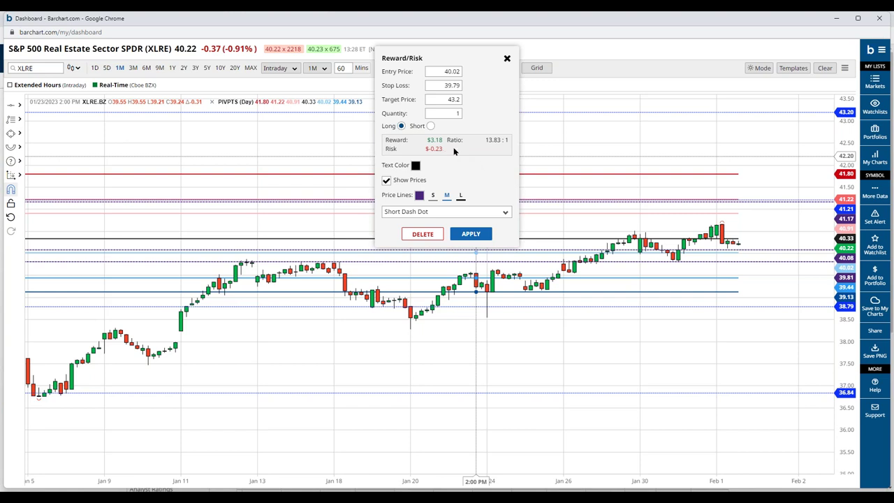
{"action": "left_click", "coordinate": [507, 60]}
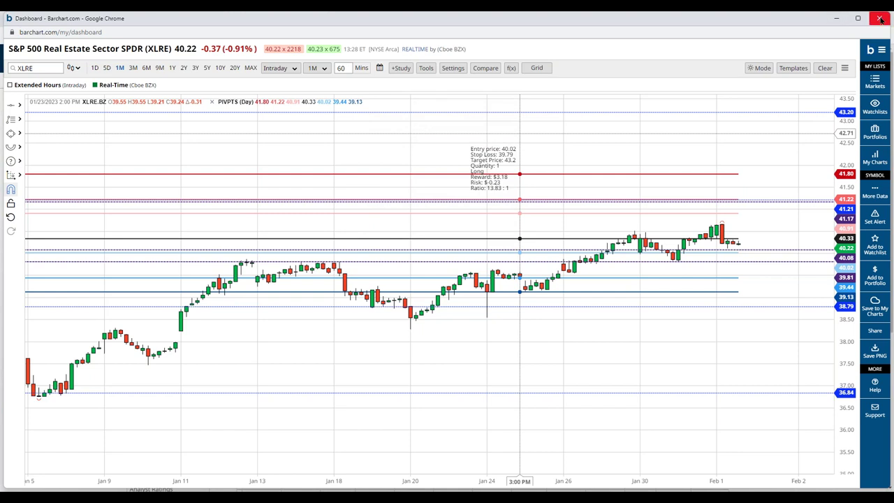
{"action": "left_click", "coordinate": [838, 21]}
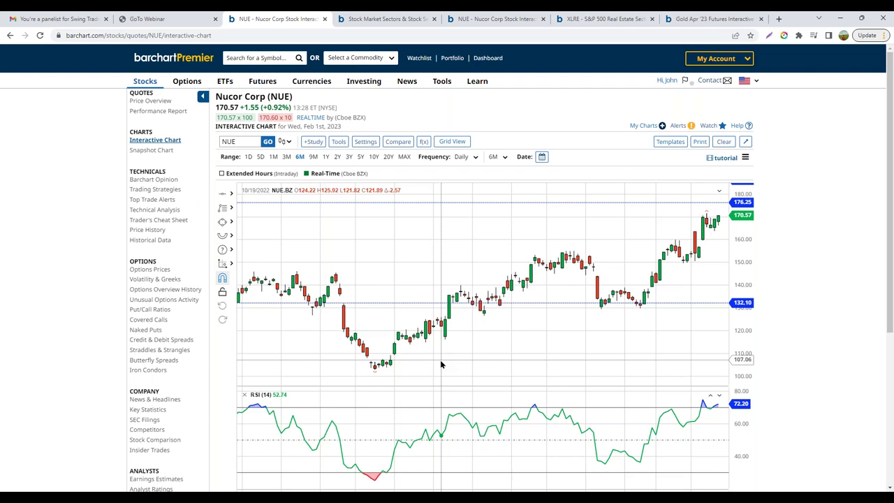
{"action": "key", "text": "alt+Tab"}
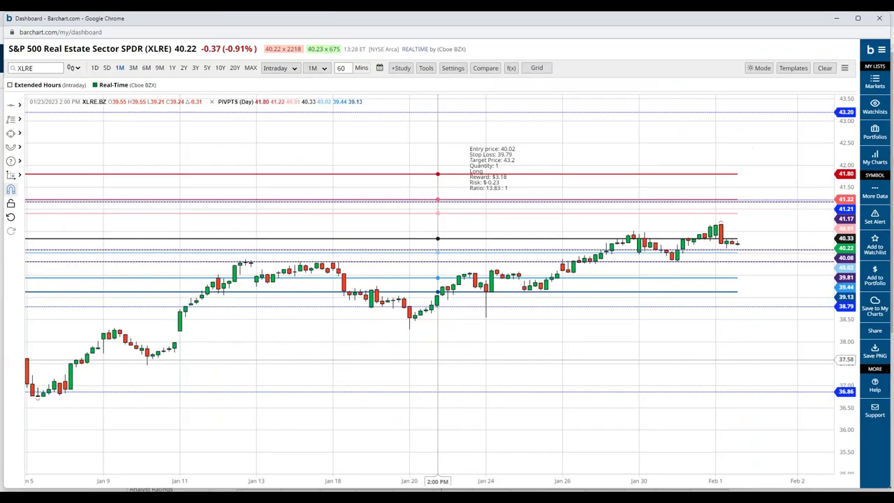
Close the XLRE chart window and advance the presentation to the first point on determining risk and reward
{"action": "left_click", "coordinate": [878, 21]}
{"action": "key", "text": "alt+Tab"}
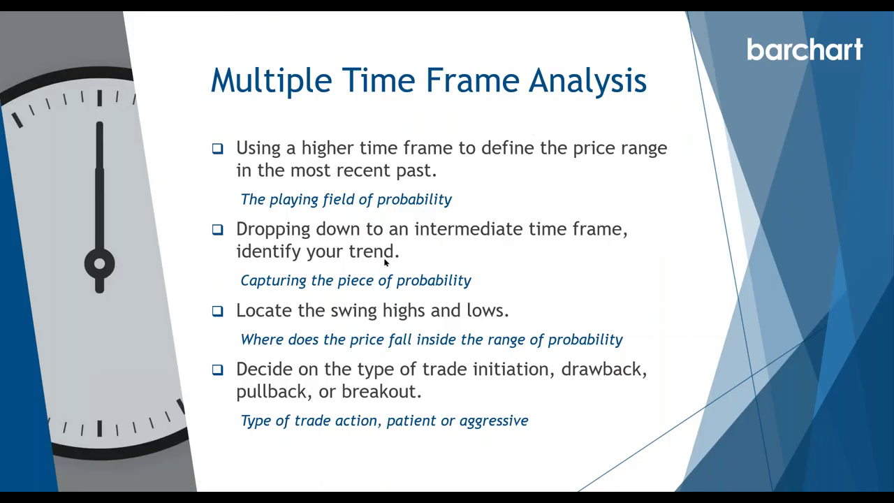
{"action": "key", "text": "Right"}
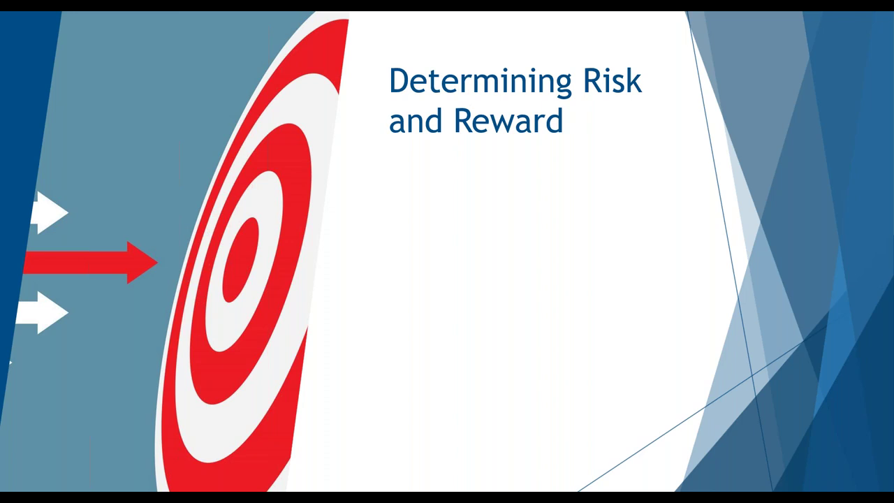
{"action": "key", "text": "Right"}
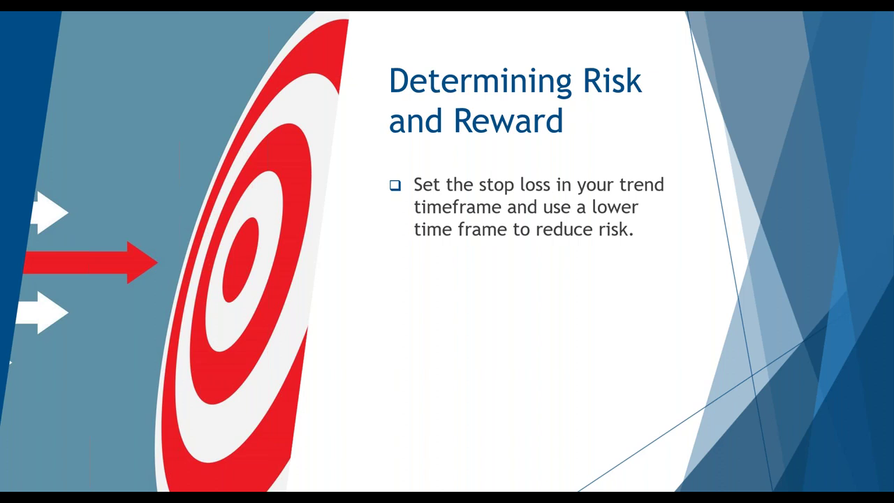
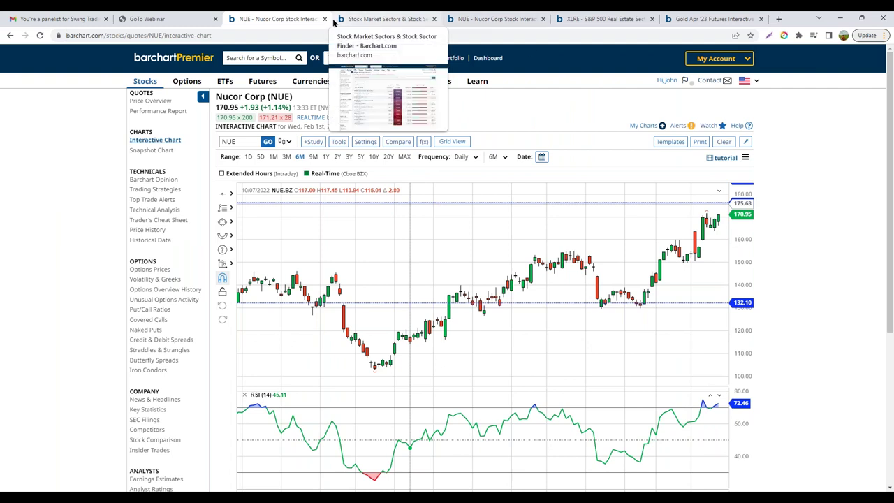
Open the XLRE dashboard chart, view its technical data summary and open the full technical analysis page
{"action": "left_click", "coordinate": [487, 58]}
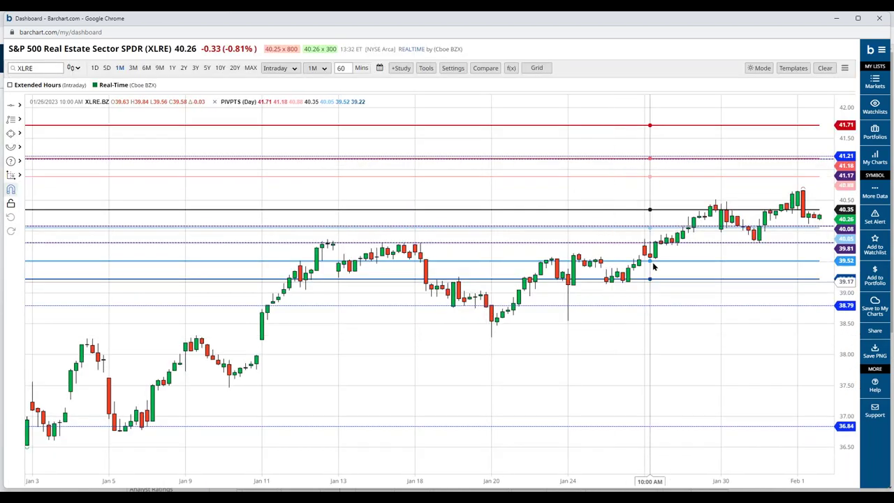
{"action": "left_click_drag", "start_coordinate": [594, 372], "coordinate": [564, 365]}
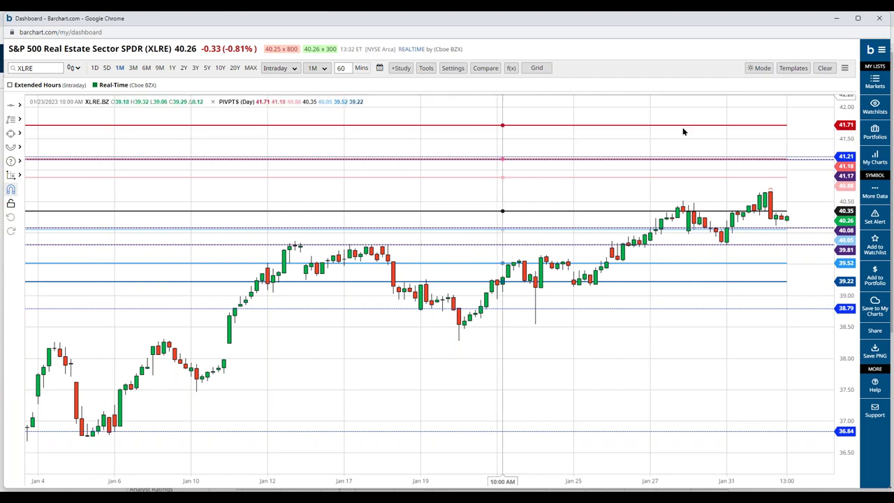
{"action": "left_click", "coordinate": [876, 190]}
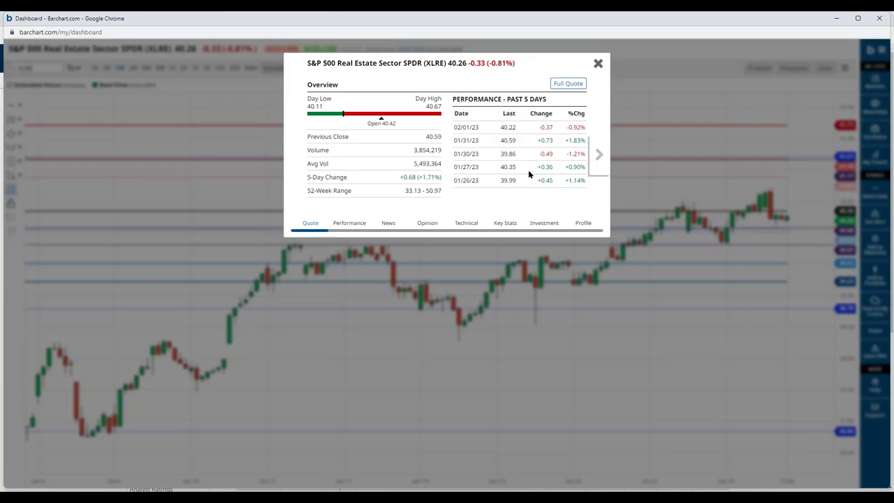
{"action": "left_click", "coordinate": [472, 226]}
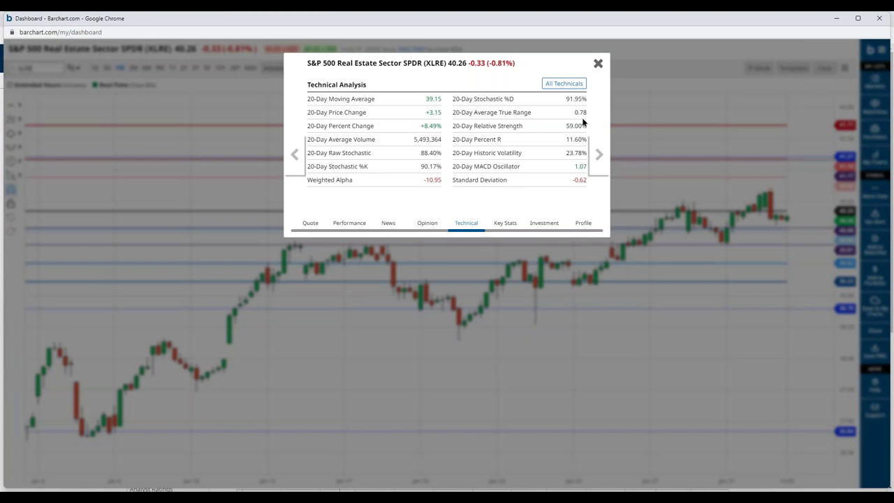
{"action": "left_click", "coordinate": [564, 85]}
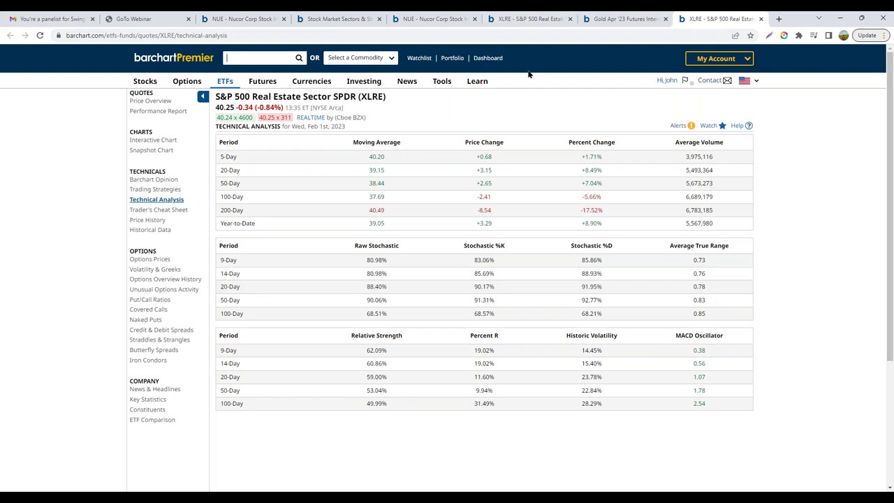
Reopen the XLRE dashboard chart and review the placed Reward/Risk calculation's settings without changing them
{"action": "left_click", "coordinate": [488, 59]}
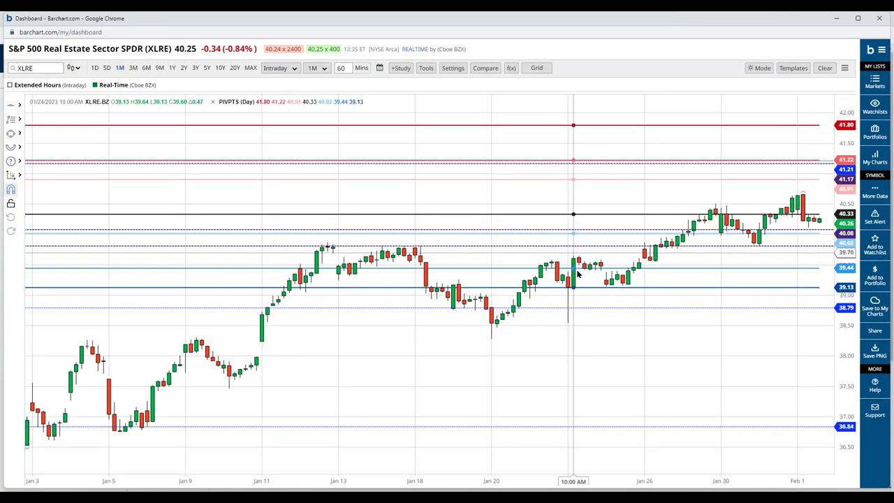
{"action": "left_click_drag", "start_coordinate": [614, 374], "coordinate": [538, 373]}
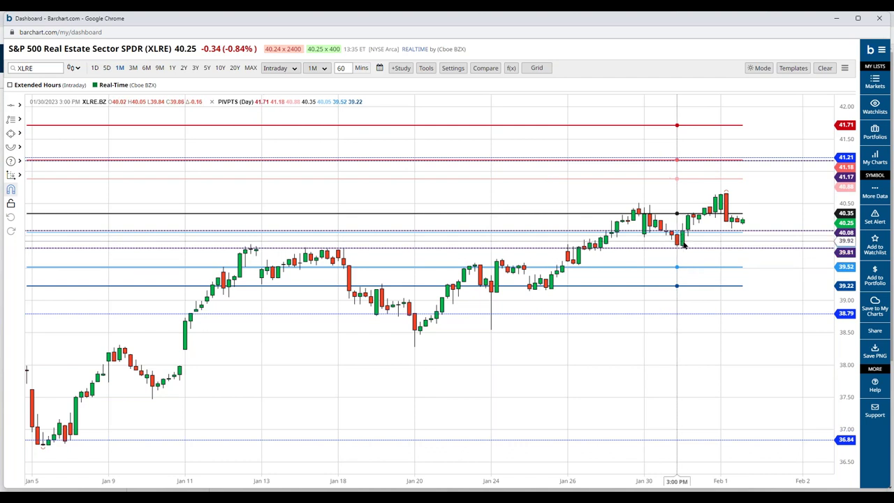
{"action": "double_click", "coordinate": [503, 234]}
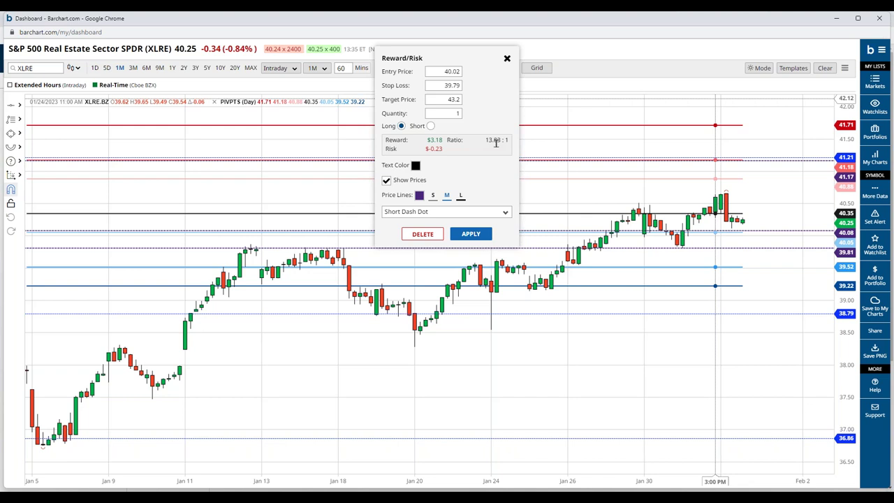
{"action": "left_click", "coordinate": [507, 60]}
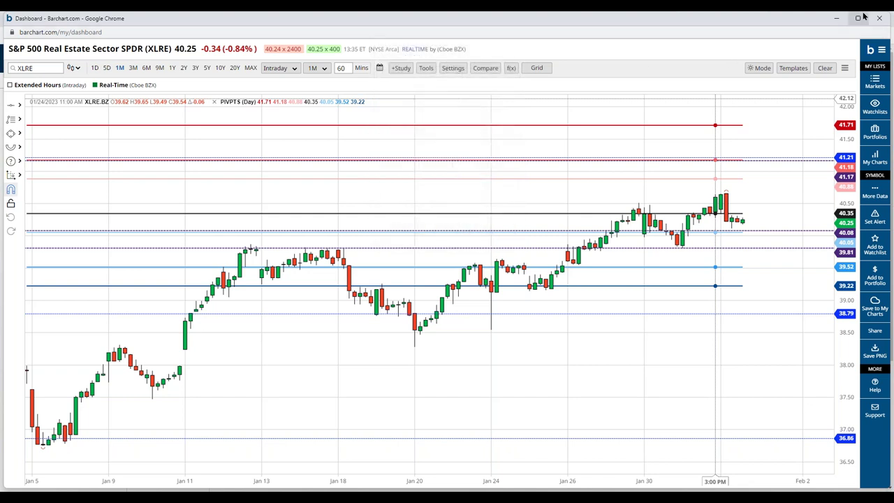
Return to the XLRE chart window showing the technical summary, dismiss the summary and delete the placed Reward/Risk calculation
{"action": "left_click", "coordinate": [835, 19]}
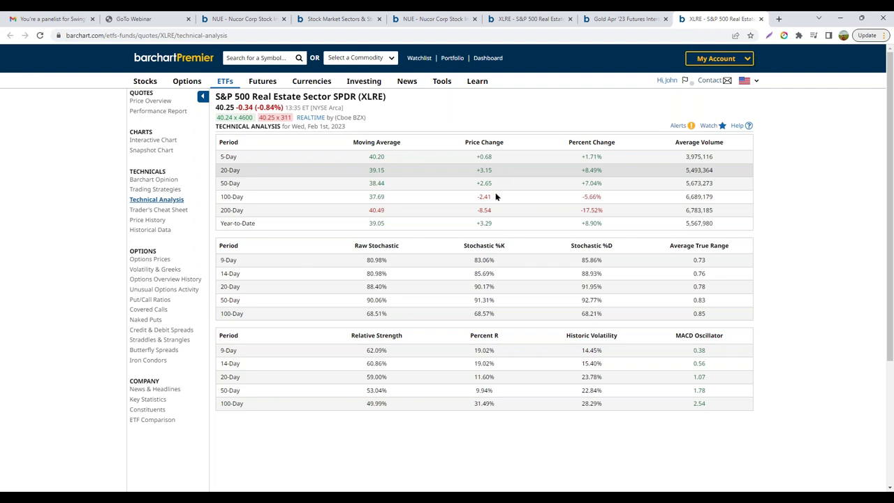
{"action": "mouse_move", "coordinate": [578, 489]}
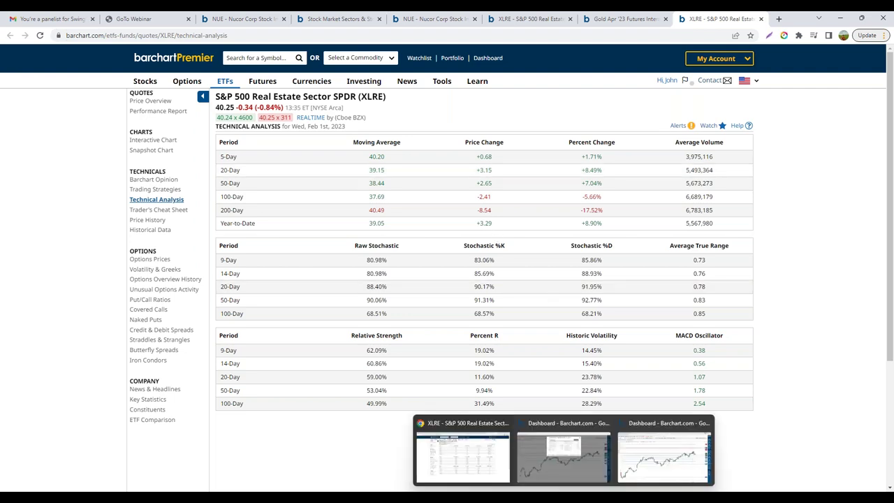
{"action": "left_click", "coordinate": [589, 467]}
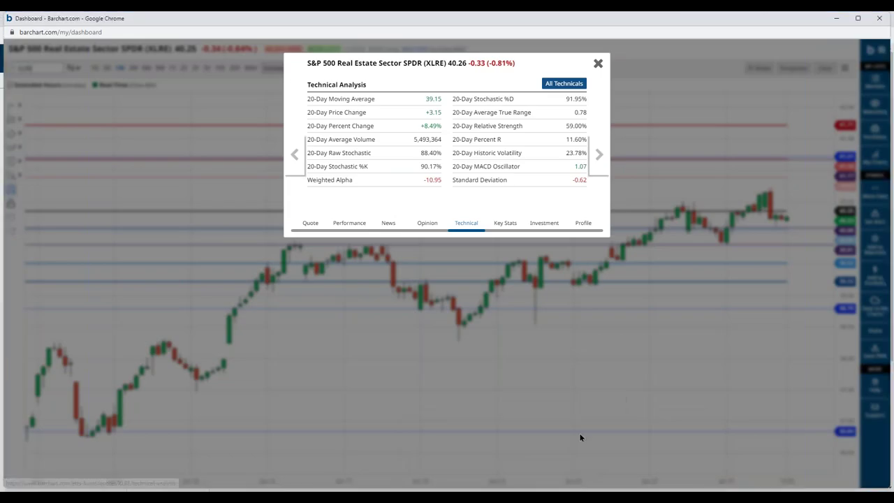
{"action": "left_click", "coordinate": [598, 63]}
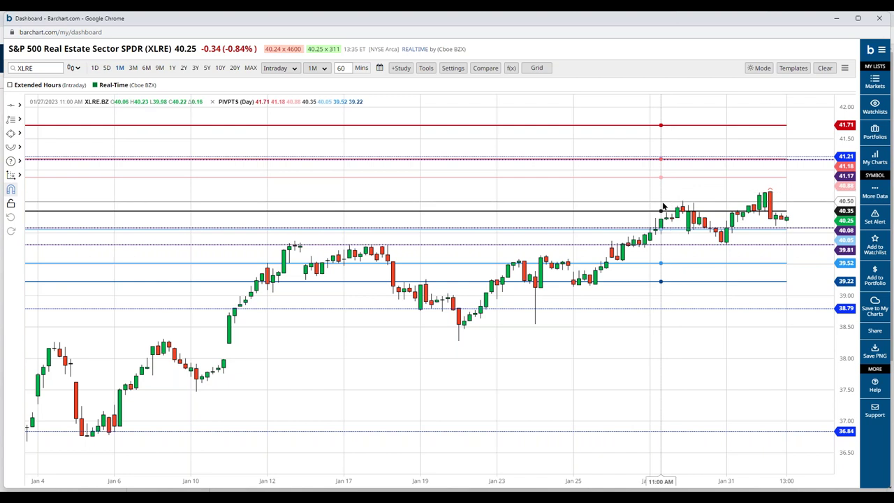
{"action": "double_click", "coordinate": [445, 160]}
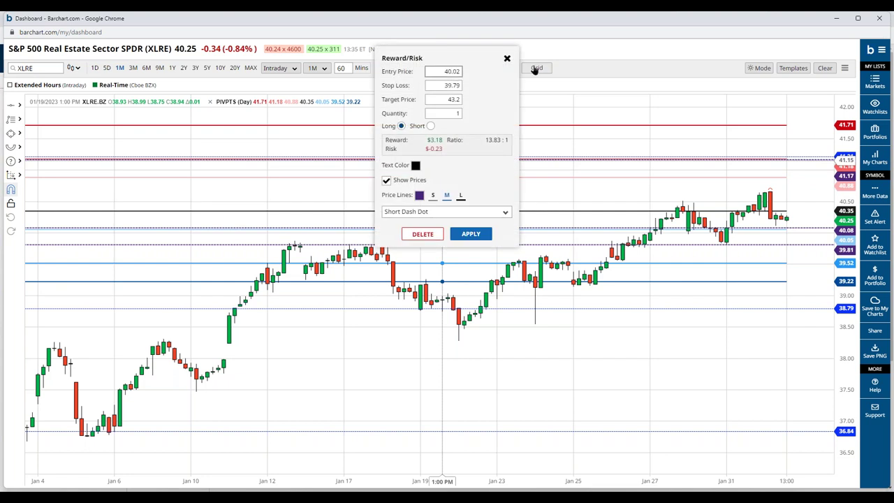
{"action": "left_click", "coordinate": [424, 233]}
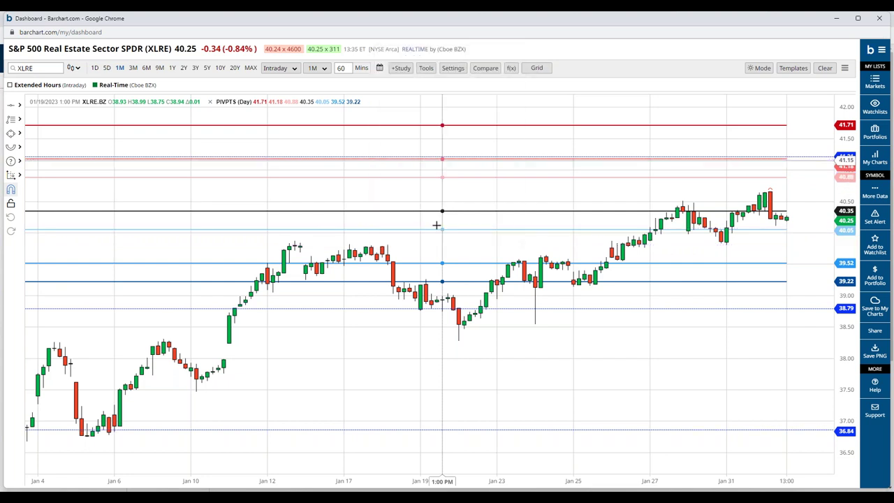
Calculate a long XLRE Reward/Risk with entry price 40.06, stop loss 39.81 and target price 41.15, and close it without applying
{"action": "left_click", "coordinate": [11, 188]}
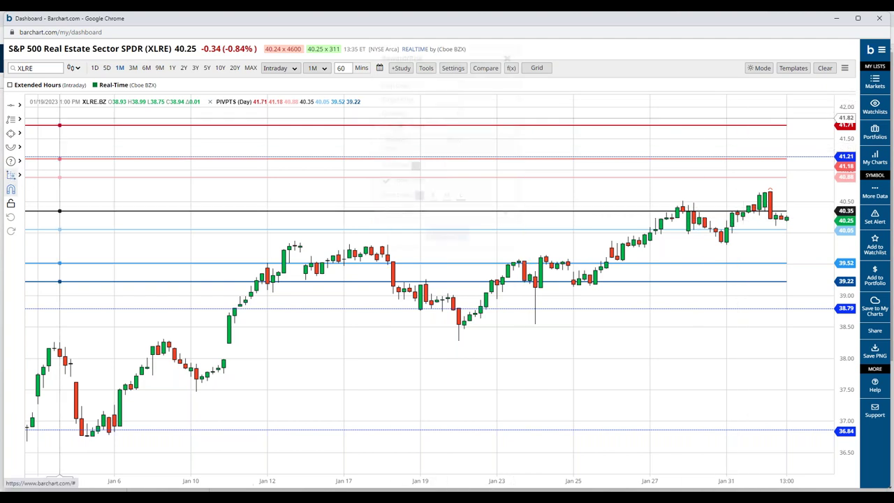
{"action": "left_click", "coordinate": [720, 229]}
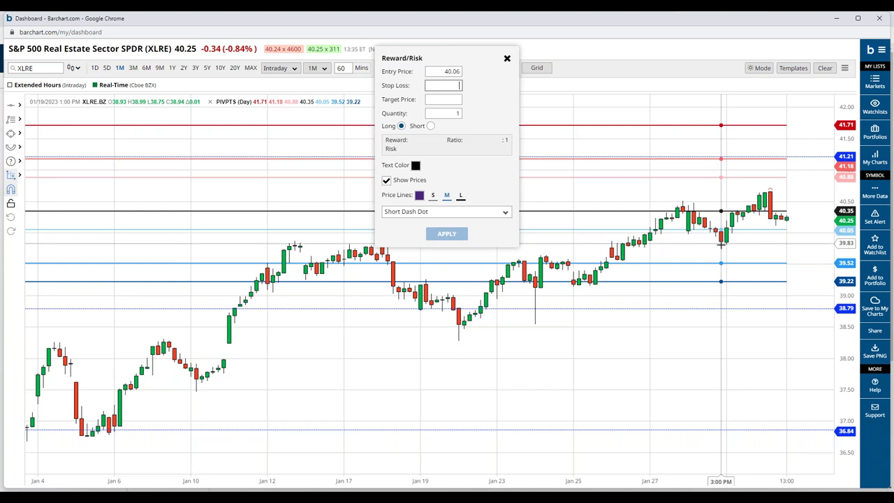
{"action": "left_click", "coordinate": [721, 243]}
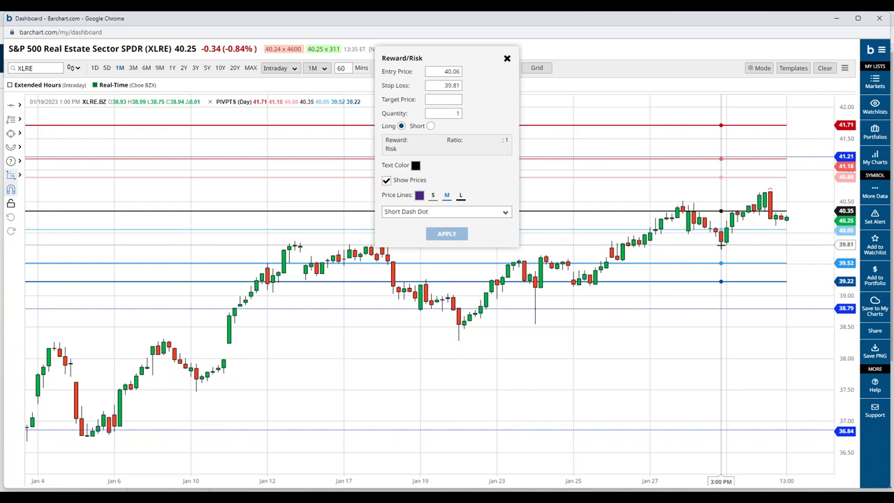
{"action": "left_click", "coordinate": [744, 160]}
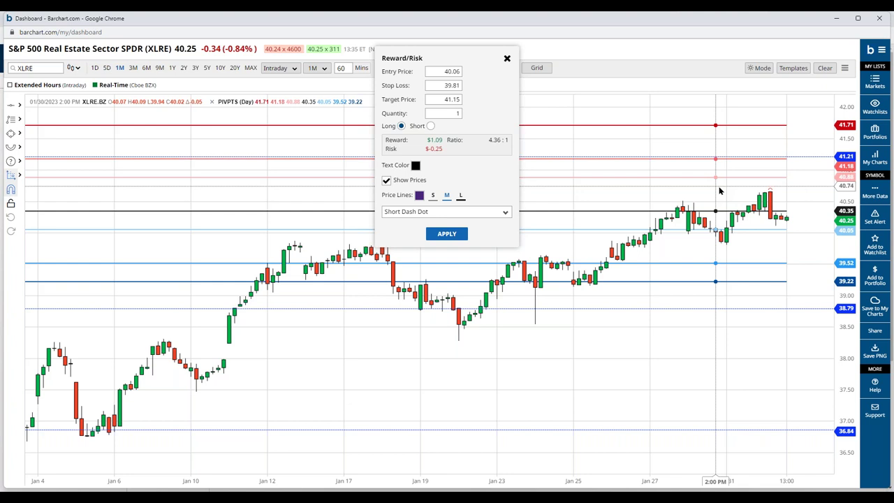
{"action": "left_click", "coordinate": [507, 60]}
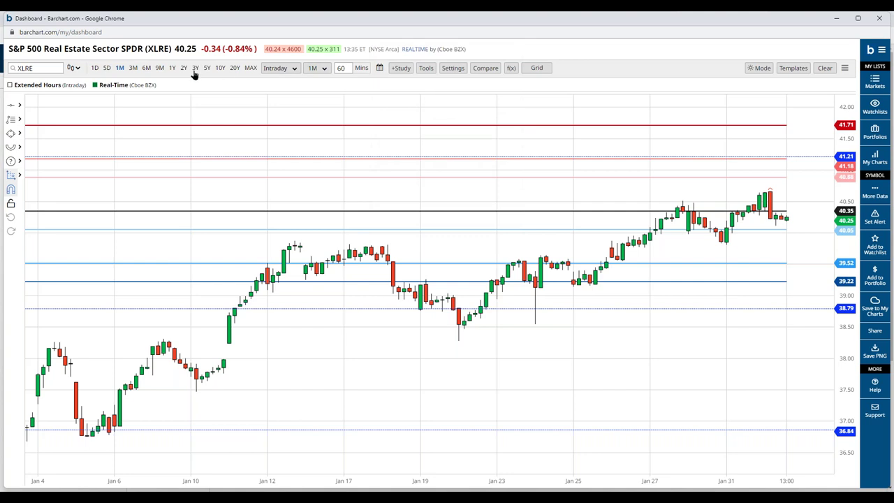
Load the Nucor Corp (NUE) chart and clear its existing studies, drawings and chart settings
{"action": "left_click", "coordinate": [33, 70]}
{"action": "type", "text": "nue"}
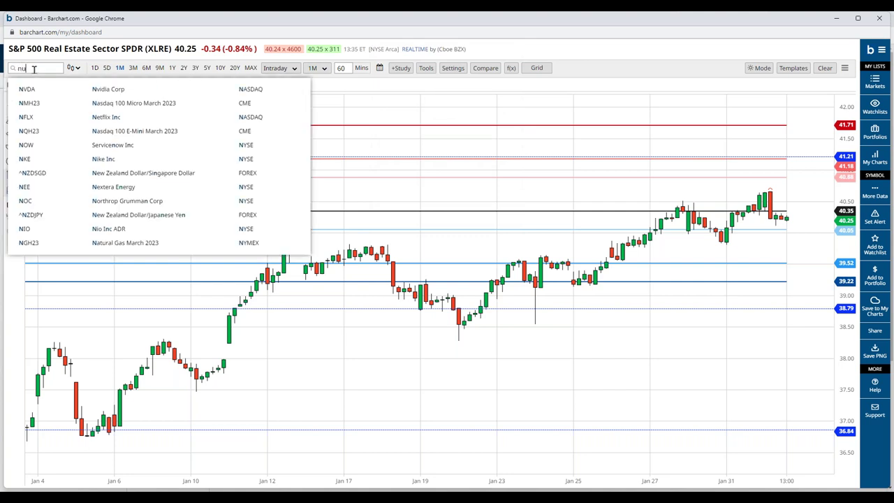
{"action": "left_click", "coordinate": [116, 90]}
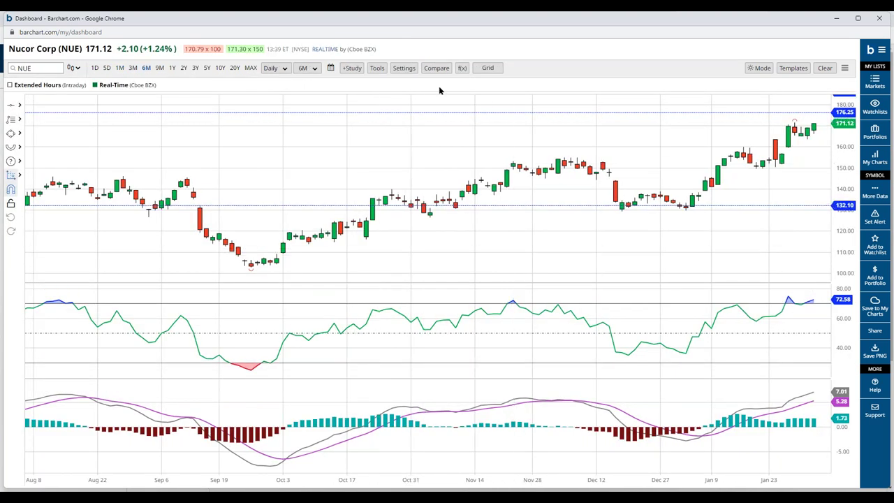
{"action": "left_click", "coordinate": [823, 70]}
{"action": "left_click", "coordinate": [810, 103]}
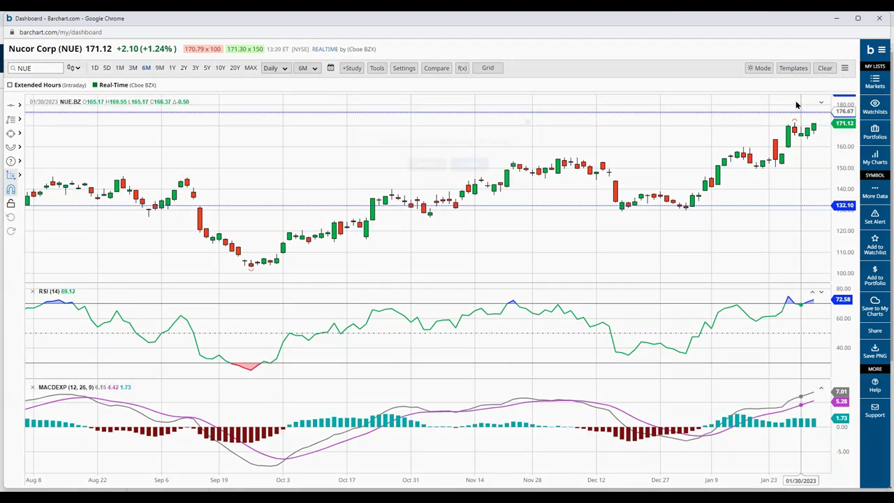
{"action": "left_click", "coordinate": [462, 167]}
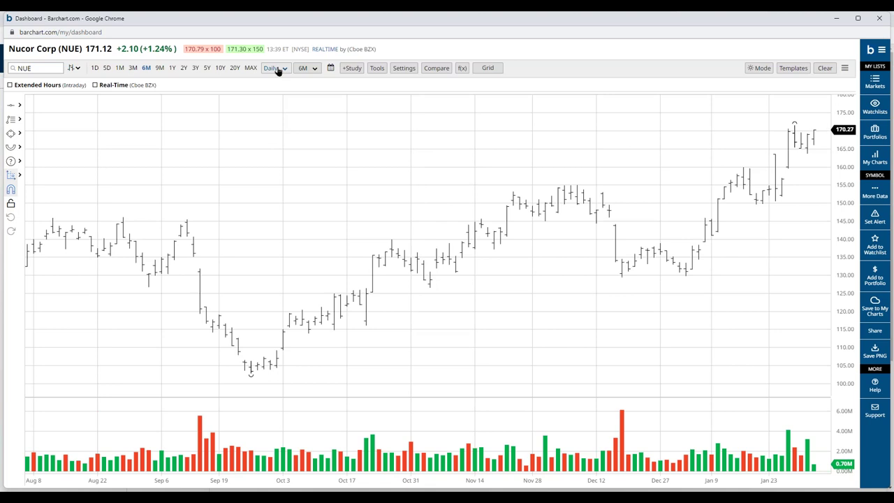
Display the NUE chart as Candlestick Open-to-Close and remove its volume study
{"action": "left_click", "coordinate": [74, 68]}
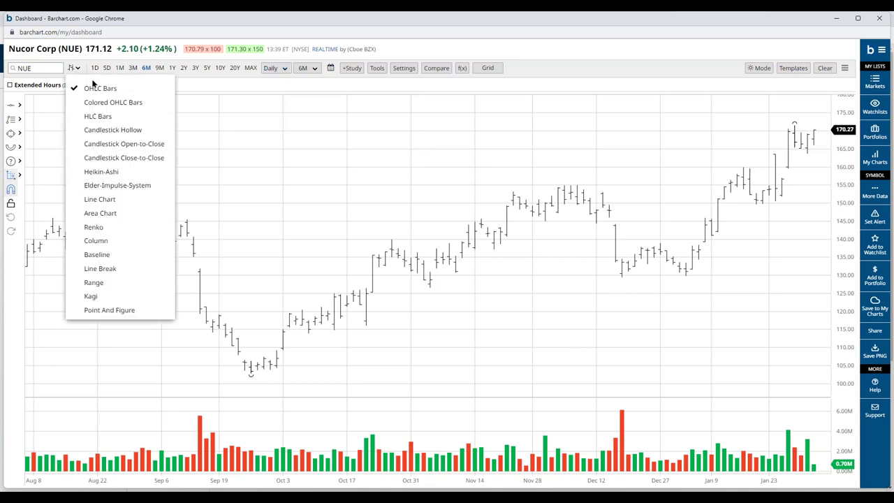
{"action": "left_click", "coordinate": [117, 145]}
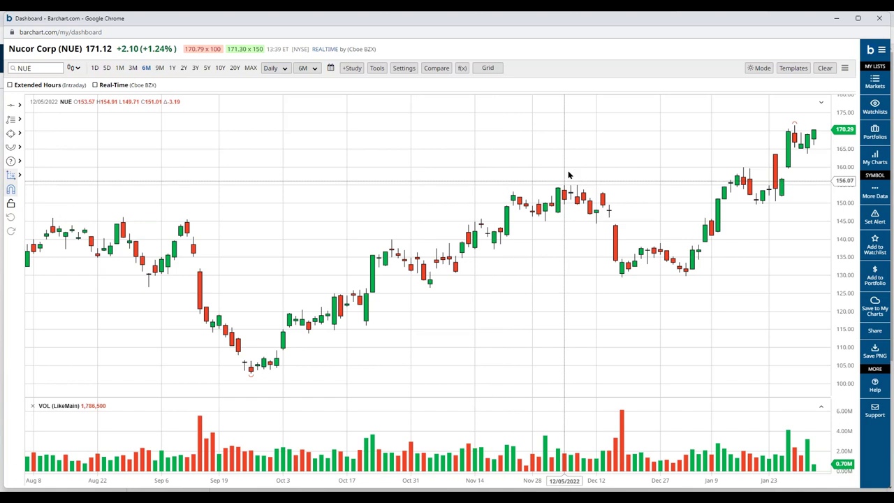
{"action": "left_click", "coordinate": [32, 406]}
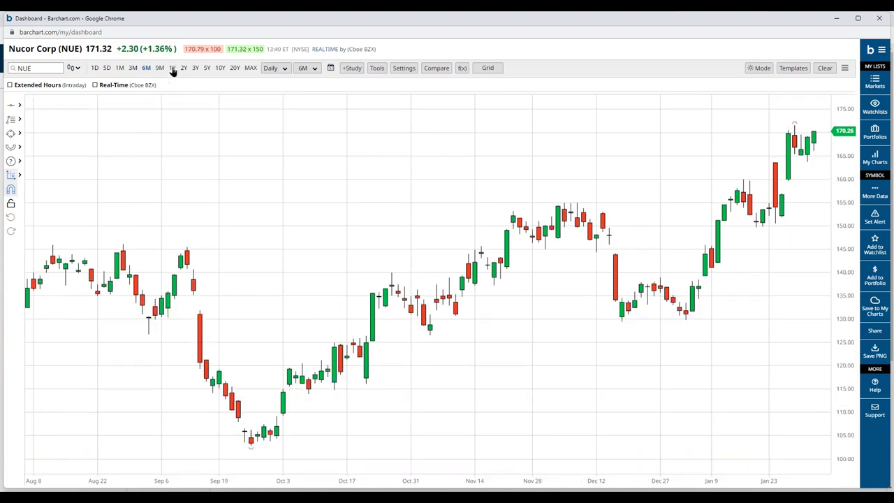
Show three years of weekly NUE prices and place a horizontal line at 131.94 near the most recent swing low
{"action": "left_click", "coordinate": [195, 68]}
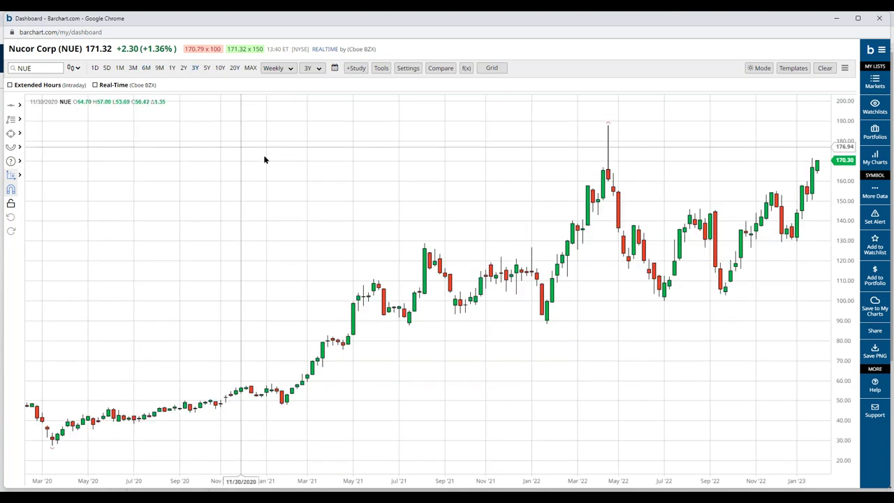
{"action": "left_click_drag", "start_coordinate": [657, 347], "coordinate": [580, 345]}
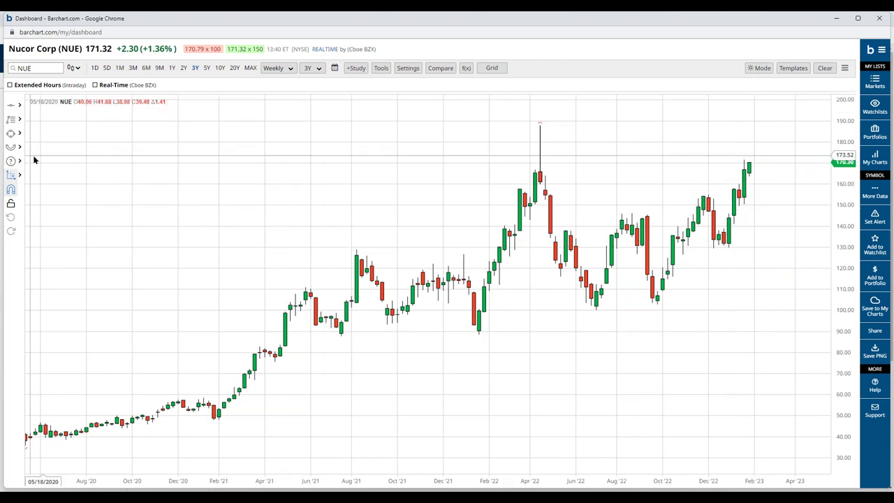
{"action": "left_click", "coordinate": [729, 243]}
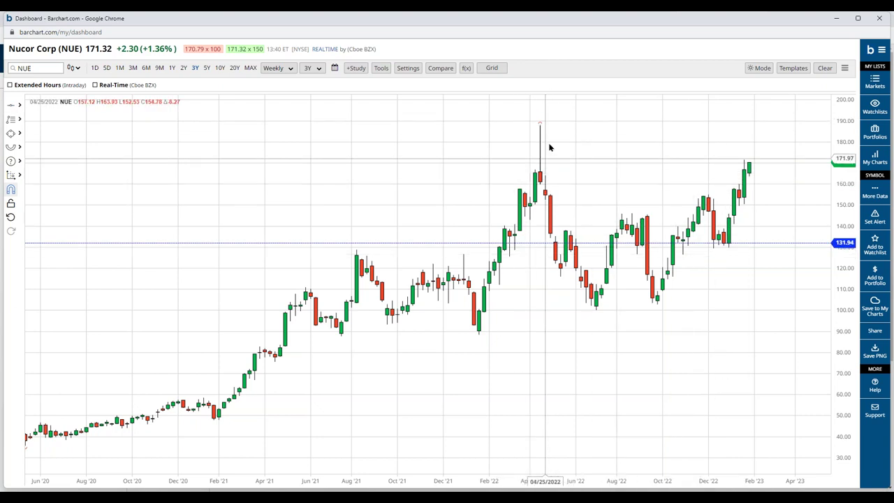
Place horizontal lines at 188.12 on the April 2022 high and, using the six-month daily chart, at 150.88 on the January pullback low
{"action": "left_click", "coordinate": [10, 104]}
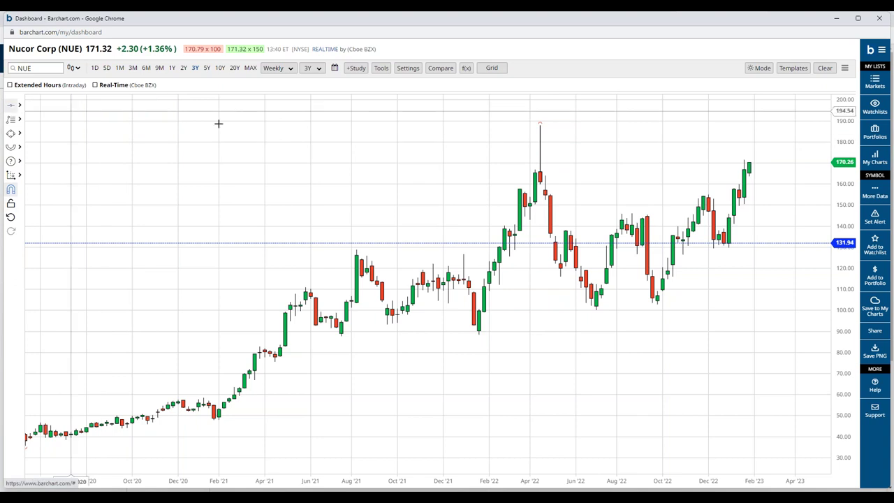
{"action": "left_click", "coordinate": [539, 124]}
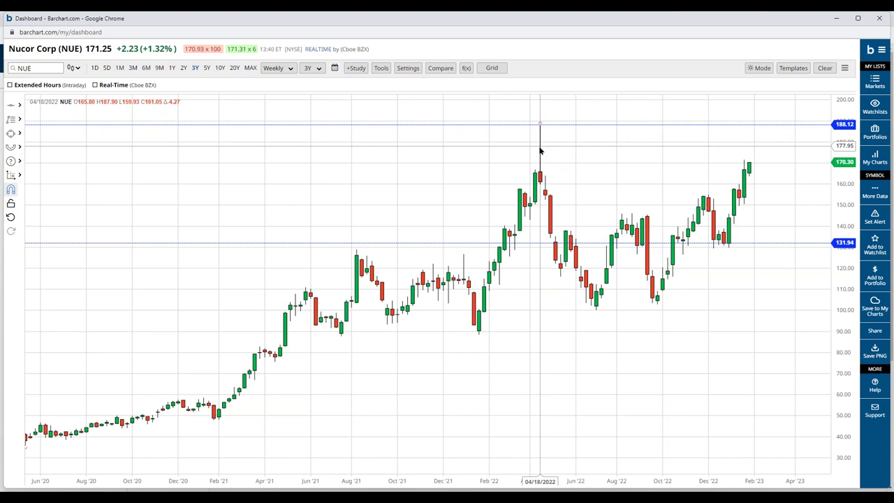
{"action": "left_click", "coordinate": [146, 68]}
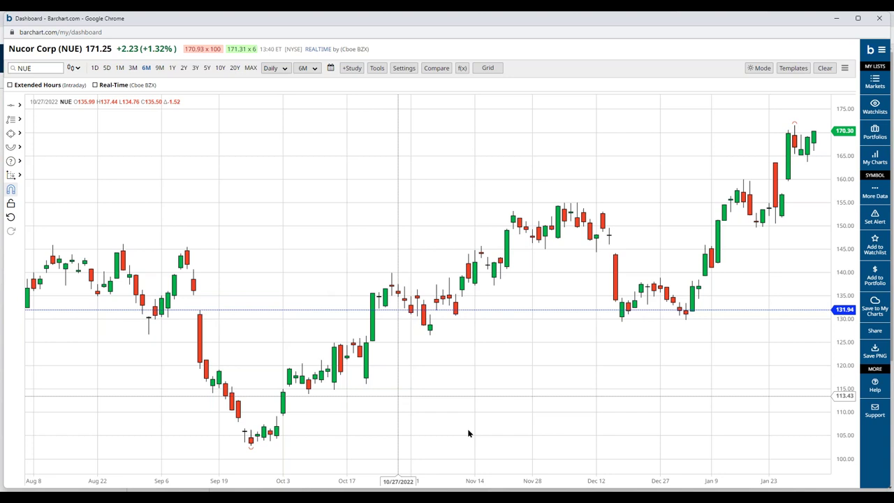
{"action": "left_click_drag", "start_coordinate": [535, 397], "coordinate": [451, 407]}
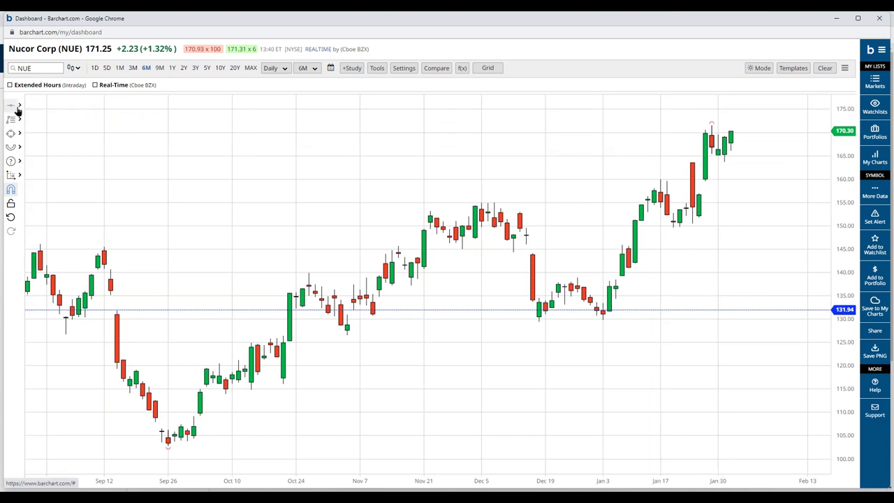
{"action": "left_click", "coordinate": [679, 222]}
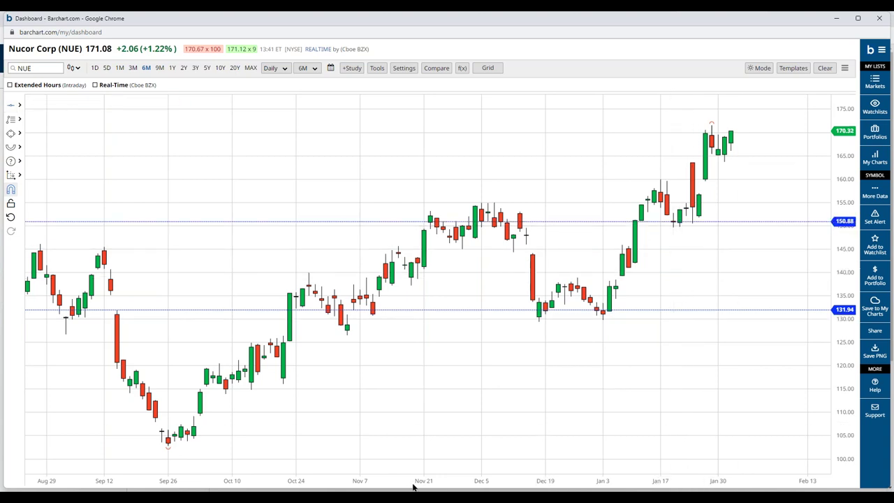
Add a horizontal resistance line at 176.48 along the top of the April 2022 candle bodies, beneath the spike high
{"action": "scroll", "coordinate": [409, 483], "scroll_direction": "down", "scroll_amount": 5}
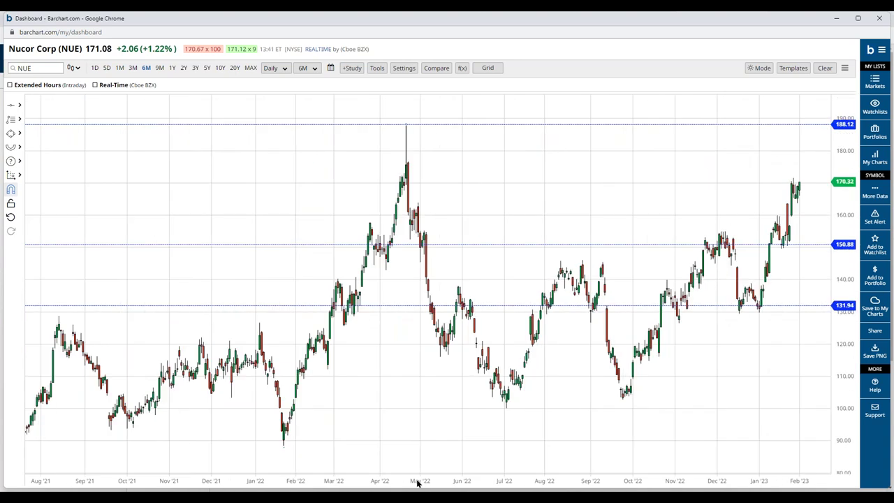
{"action": "left_click_drag", "start_coordinate": [570, 213], "coordinate": [564, 205]}
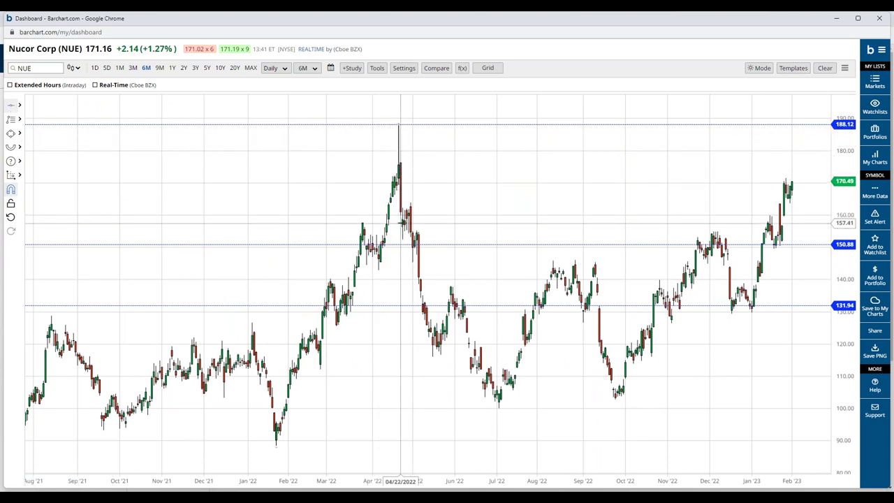
{"action": "left_click", "coordinate": [401, 163]}
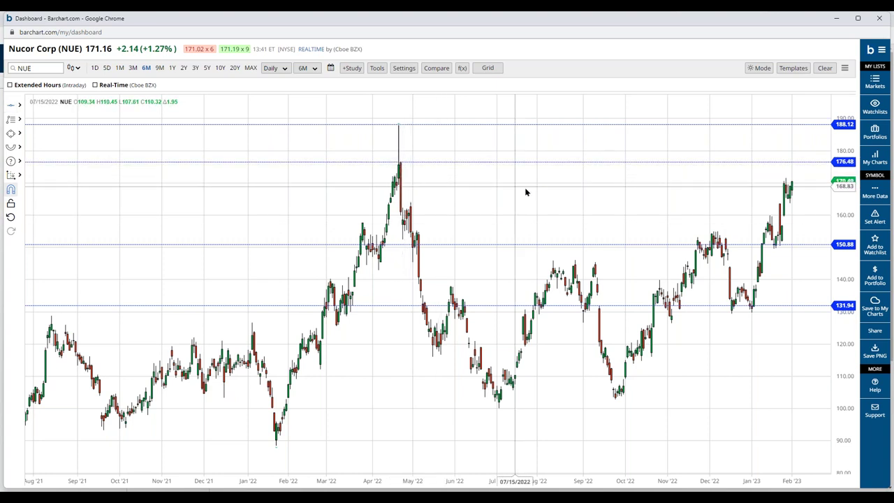
Draw a small ellipse around the late-January price gap near 160 on the daily NUE chart
{"action": "left_click_drag", "start_coordinate": [604, 195], "coordinate": [557, 222]}
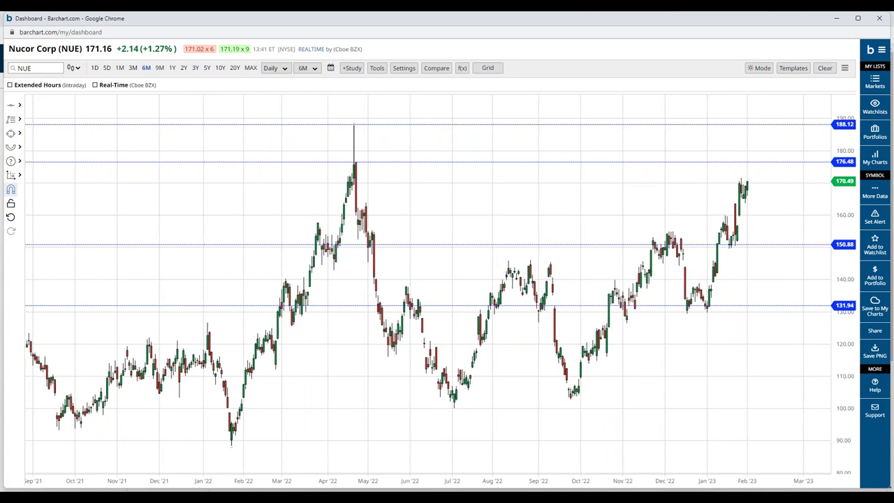
{"action": "scroll", "coordinate": [768, 481], "scroll_direction": "up", "scroll_amount": 3}
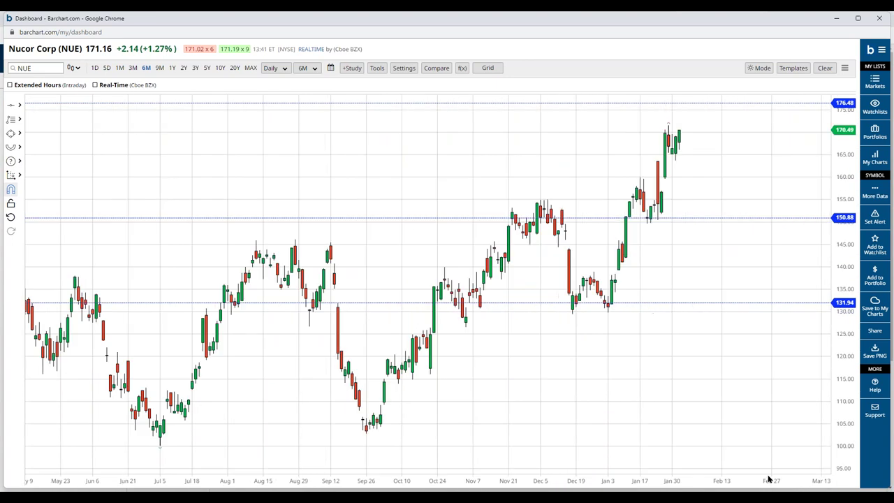
{"action": "left_click_drag", "start_coordinate": [707, 398], "coordinate": [661, 380]}
{"action": "left_click_drag", "start_coordinate": [838, 254], "coordinate": [837, 274]}
{"action": "left_click_drag", "start_coordinate": [683, 347], "coordinate": [670, 408]}
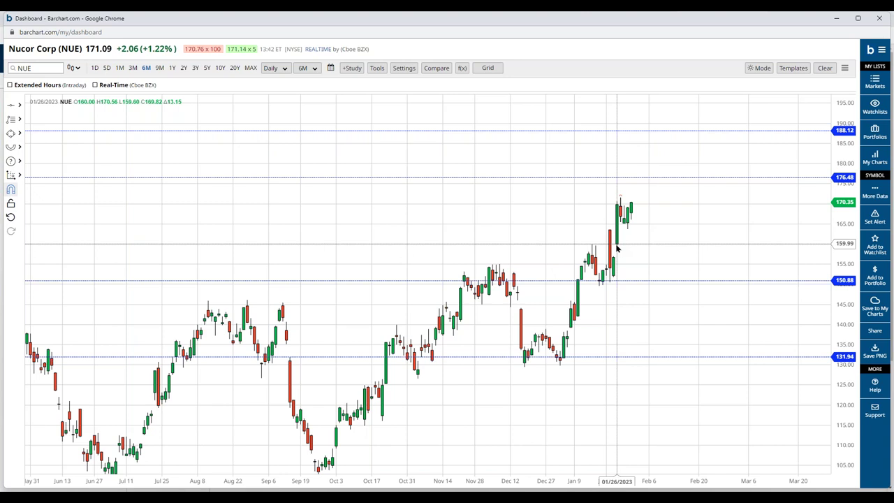
{"action": "left_click", "coordinate": [9, 134]}
{"action": "left_click_drag", "start_coordinate": [603, 247], "coordinate": [634, 236]}
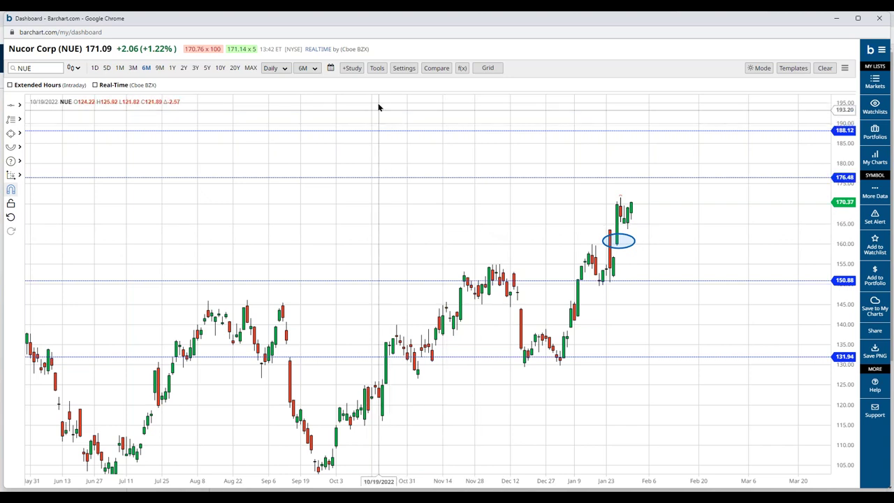
Add a Pivot Points study based on the previous day to the main chart window, with all support and resistance lines enabled
{"action": "left_click", "coordinate": [352, 68]}
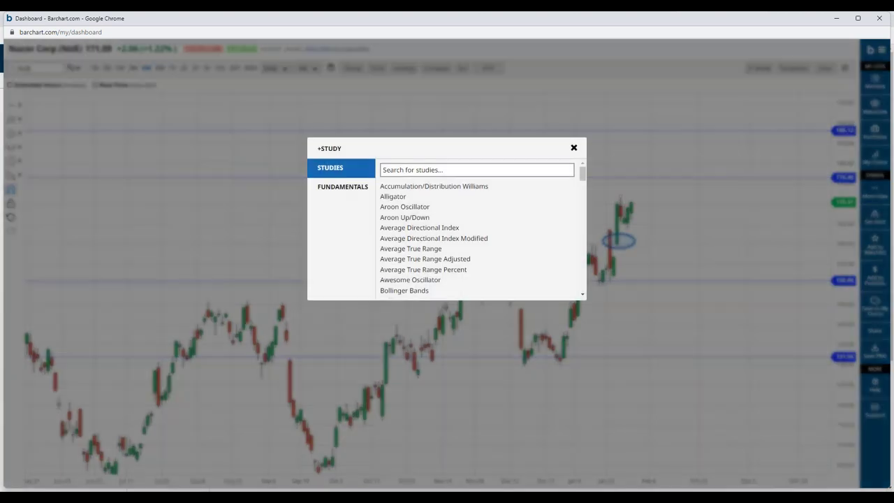
{"action": "scroll", "coordinate": [411, 210], "scroll_direction": "down", "scroll_amount": 10}
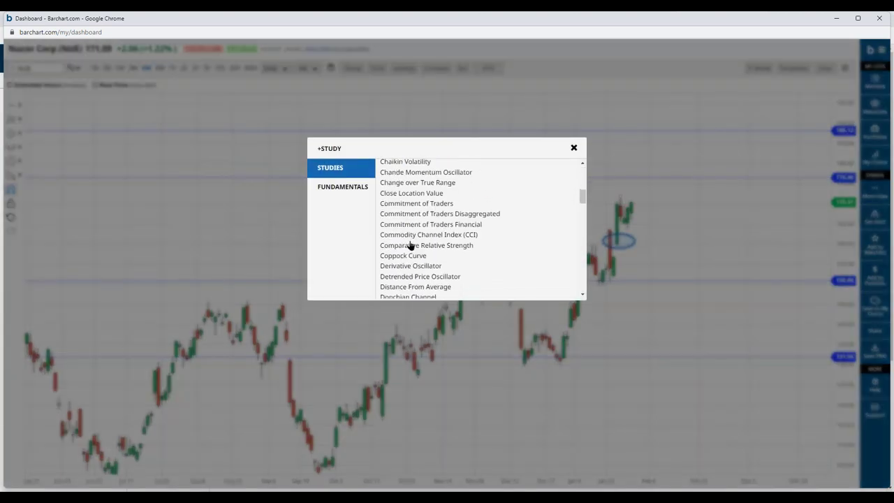
{"action": "scroll", "coordinate": [410, 247], "scroll_direction": "down", "scroll_amount": 10}
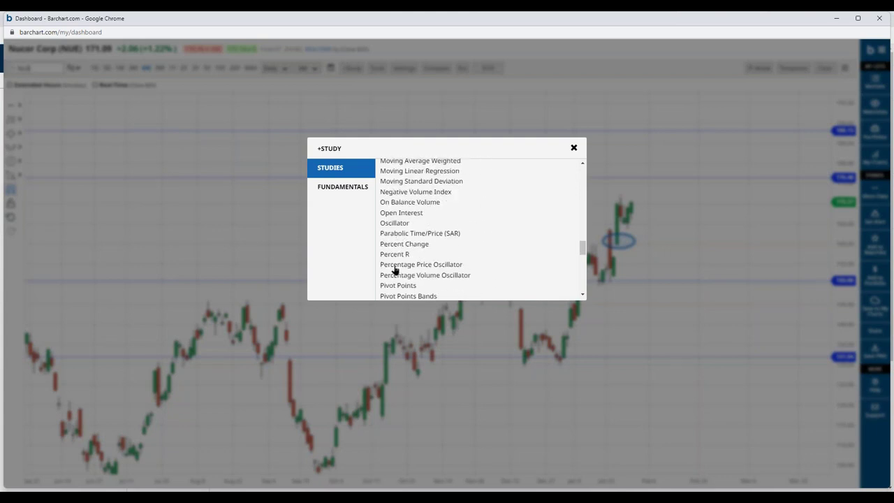
{"action": "scroll", "coordinate": [395, 269], "scroll_direction": "down", "scroll_amount": 2}
{"action": "left_click", "coordinate": [401, 240]}
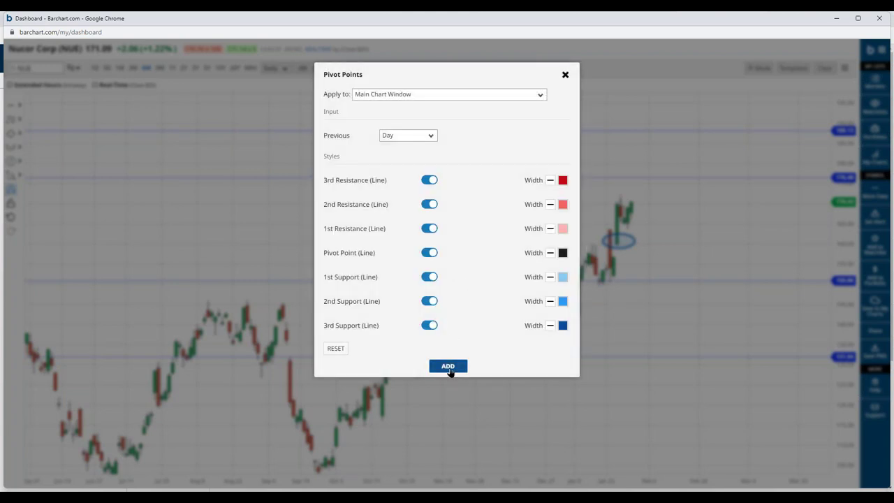
{"action": "left_click", "coordinate": [449, 370]}
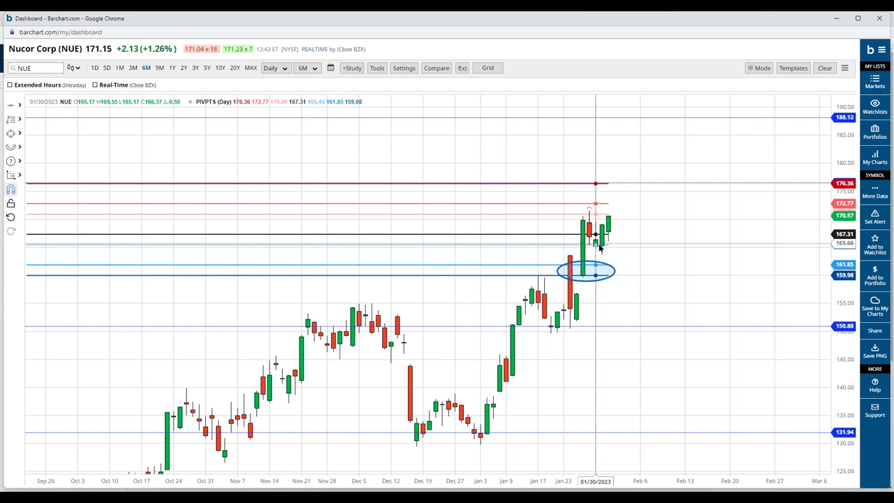
Open Nucor's full Technical Analysis page and review its Average True Range figures
{"action": "left_click", "coordinate": [873, 195]}
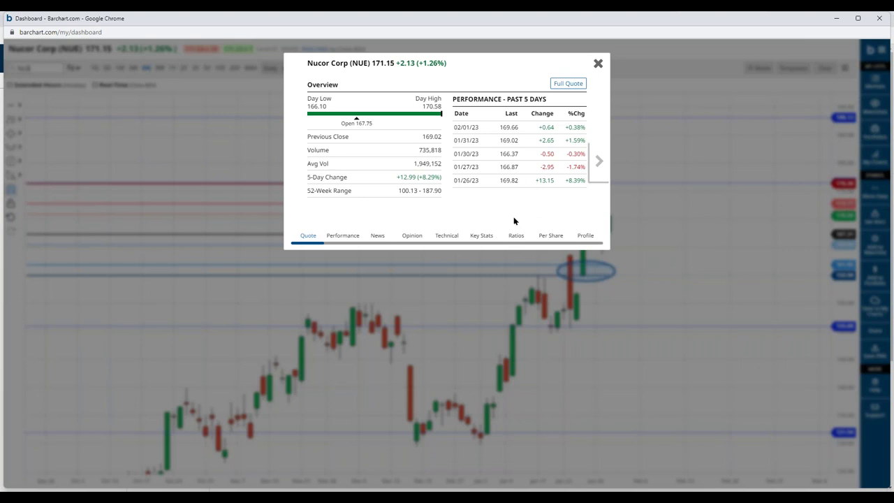
{"action": "left_click", "coordinate": [446, 238]}
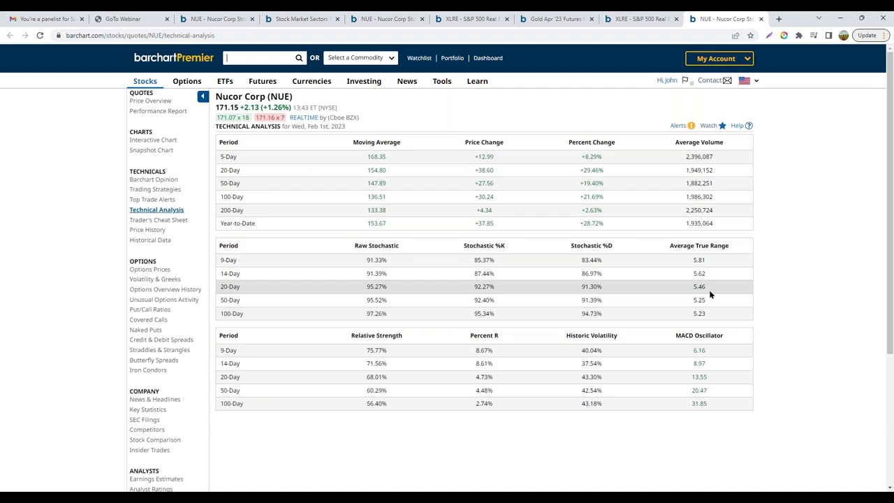
{"action": "mouse_move", "coordinate": [597, 493]}
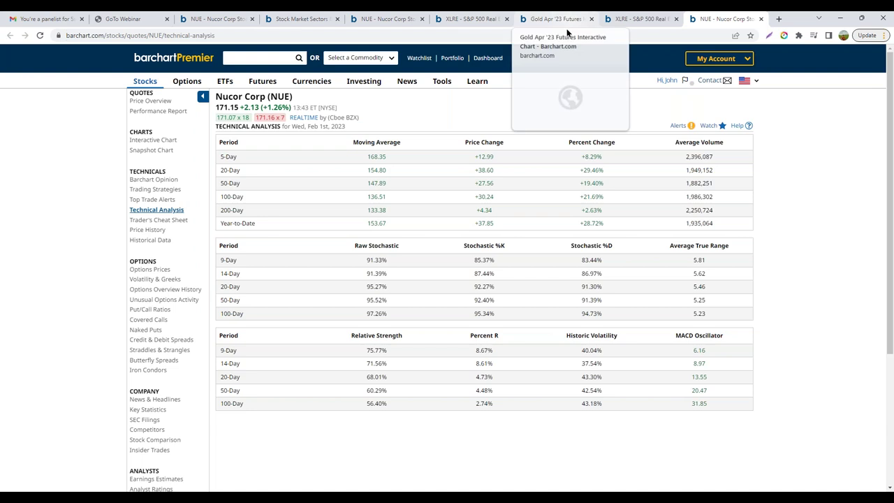
Return to the dashboard's six-month daily NUE chart, showing the pivot levels and drawn lines around the latest candles
{"action": "left_click", "coordinate": [379, 19]}
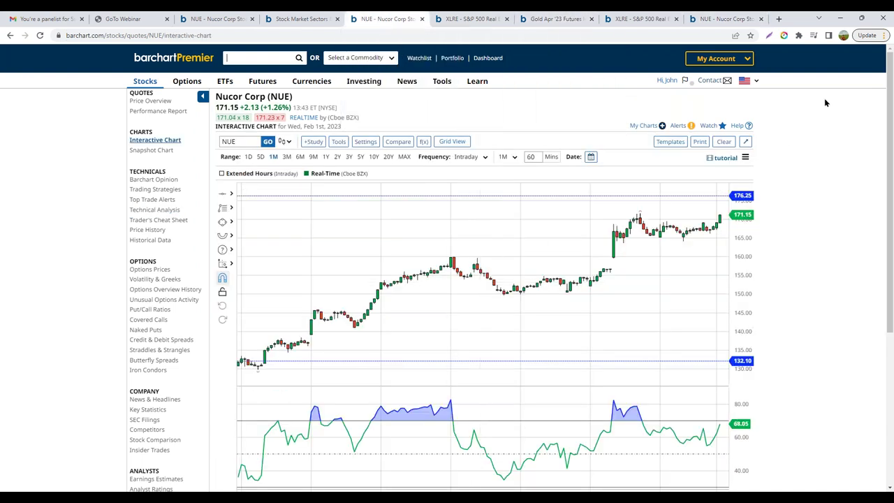
{"action": "left_click", "coordinate": [487, 57]}
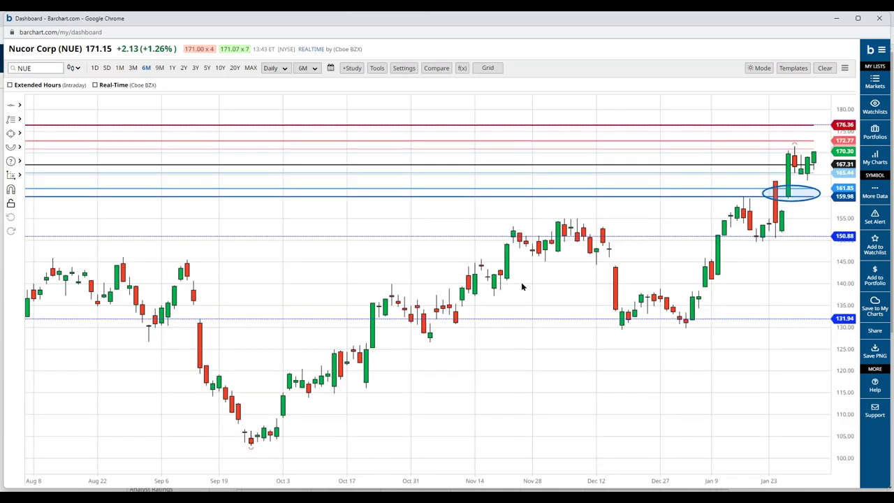
{"action": "left_click_drag", "start_coordinate": [536, 405], "coordinate": [474, 399]}
{"action": "left_click_drag", "start_coordinate": [748, 279], "coordinate": [647, 308]}
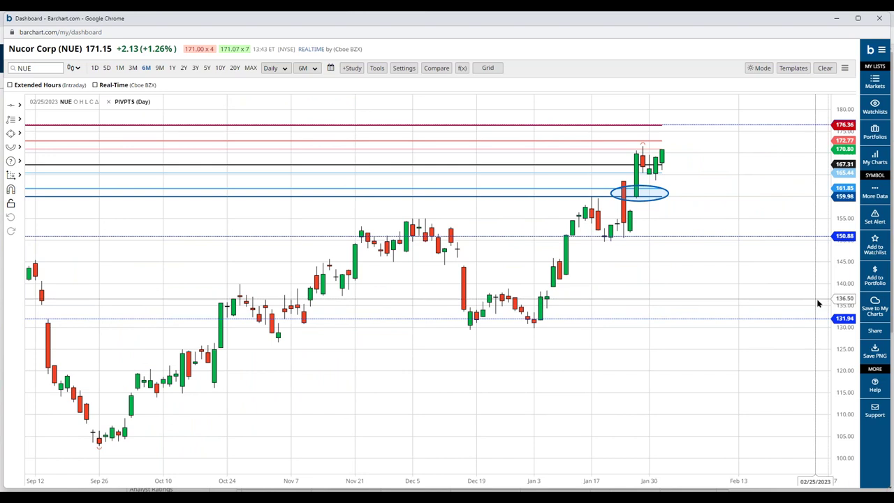
{"action": "left_click_drag", "start_coordinate": [841, 298], "coordinate": [841, 328]}
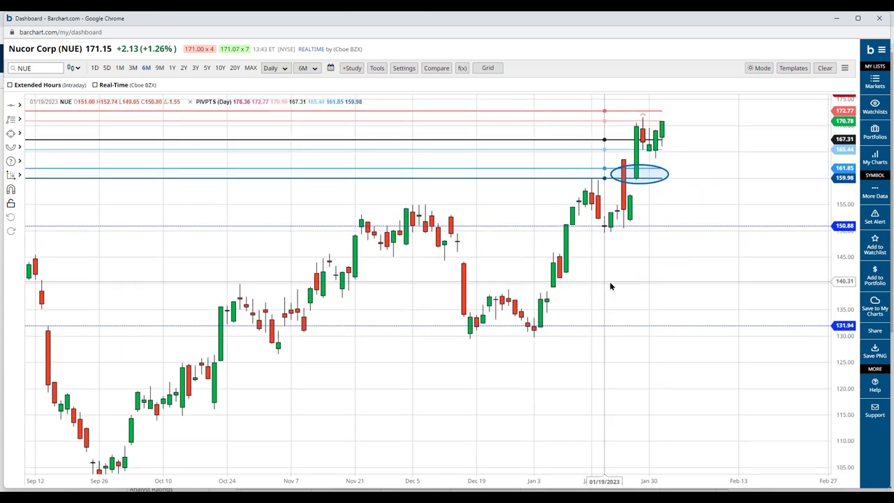
{"action": "left_click_drag", "start_coordinate": [610, 285], "coordinate": [591, 343]}
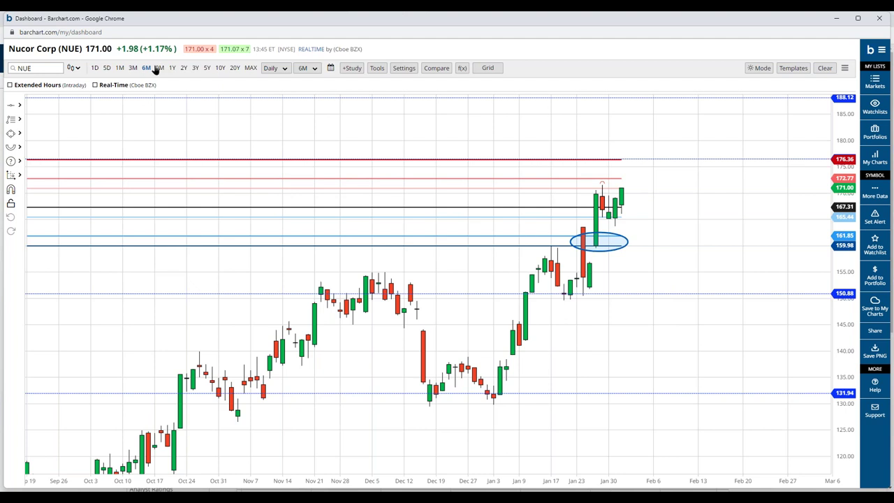
Switch the NUE chart to one month of 60-minute intraday candles and delete the ellipse around the price gap
{"action": "left_click", "coordinate": [120, 68]}
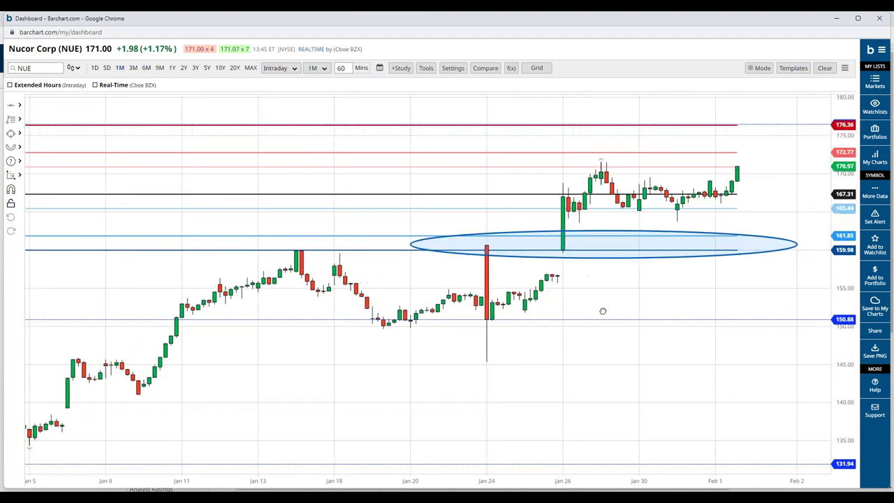
{"action": "left_click_drag", "start_coordinate": [664, 289], "coordinate": [604, 315]}
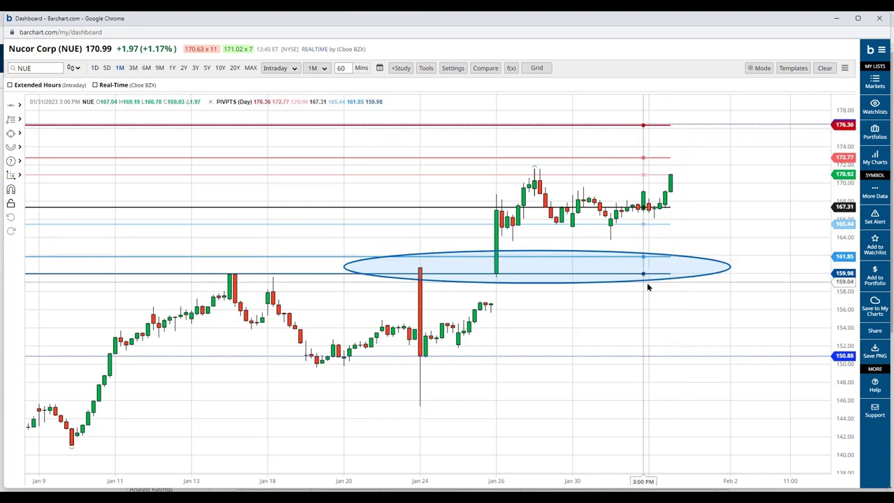
{"action": "left_click", "coordinate": [712, 271]}
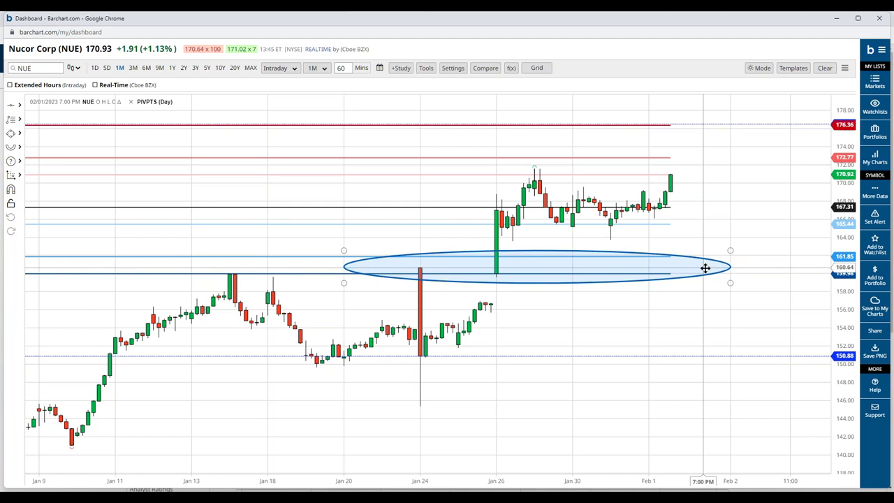
{"action": "key", "text": "Delete"}
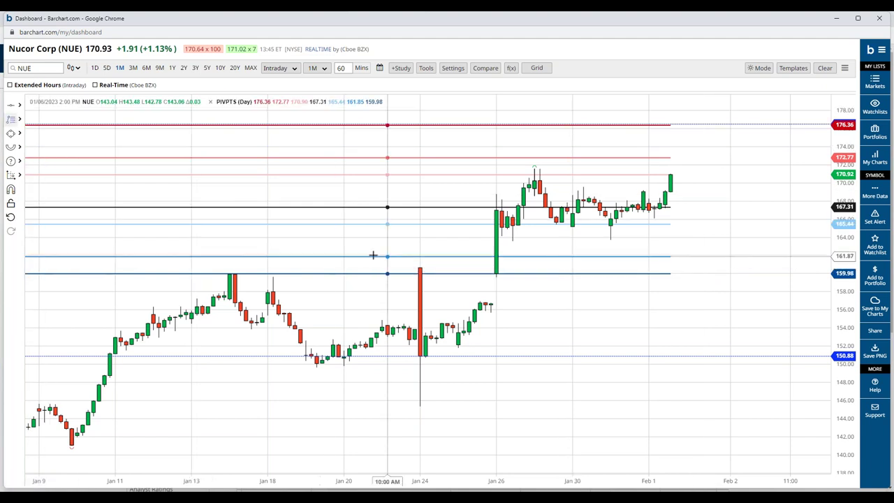
Calculate a long NUE Reward/Risk with entry price 161.97, stop loss 159.35 and target price 176, and close it without applying
{"action": "left_click", "coordinate": [10, 176]}
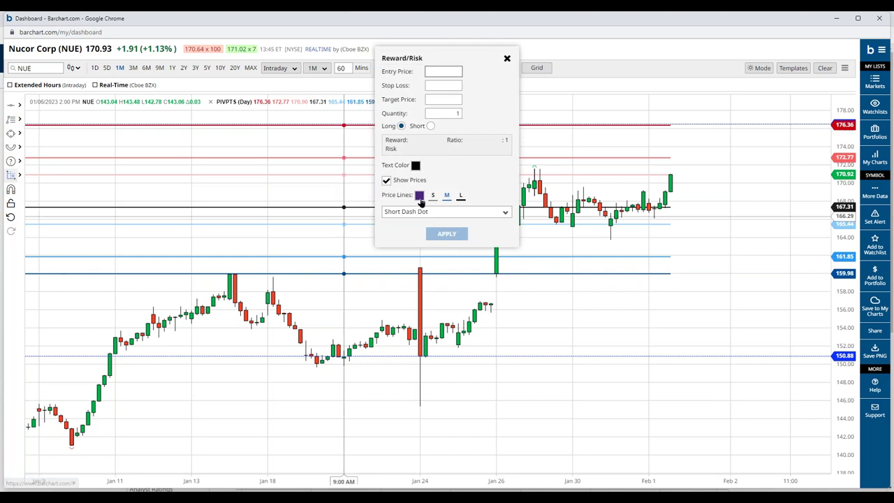
{"action": "left_click", "coordinate": [676, 256]}
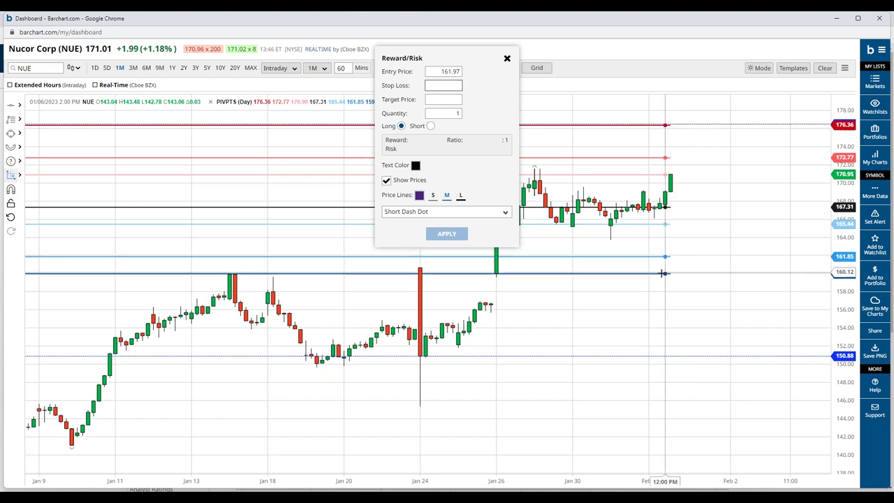
{"action": "left_click", "coordinate": [508, 278]}
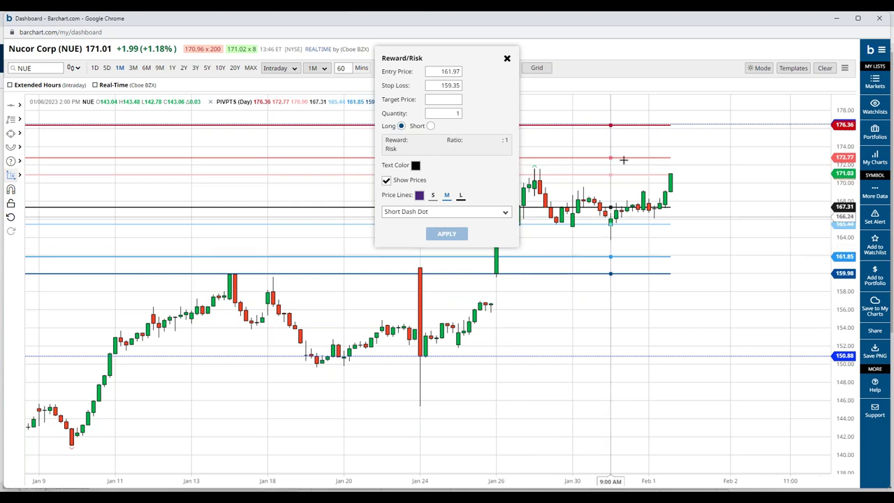
{"action": "left_click", "coordinate": [659, 127]}
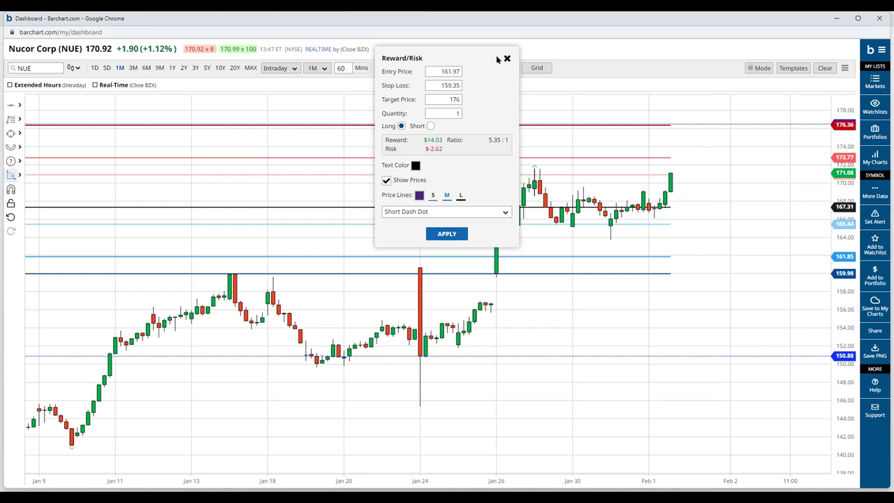
{"action": "left_click", "coordinate": [507, 60]}
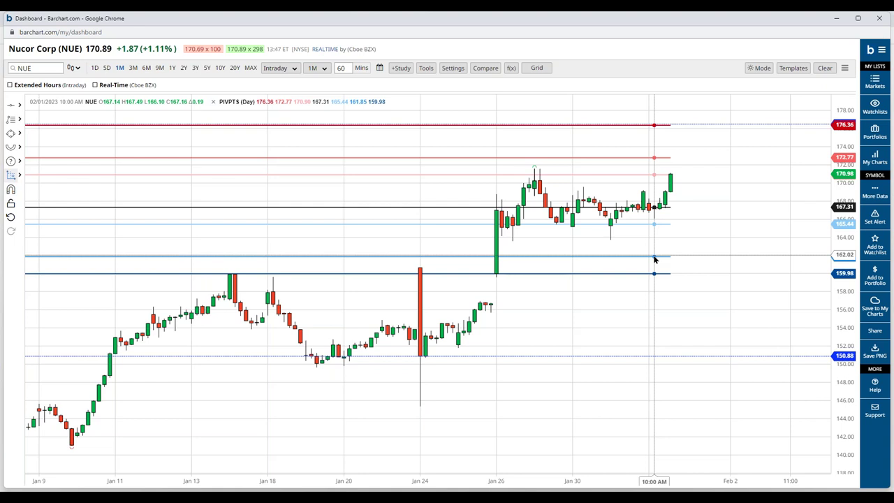
{"action": "left_click", "coordinate": [657, 256]}
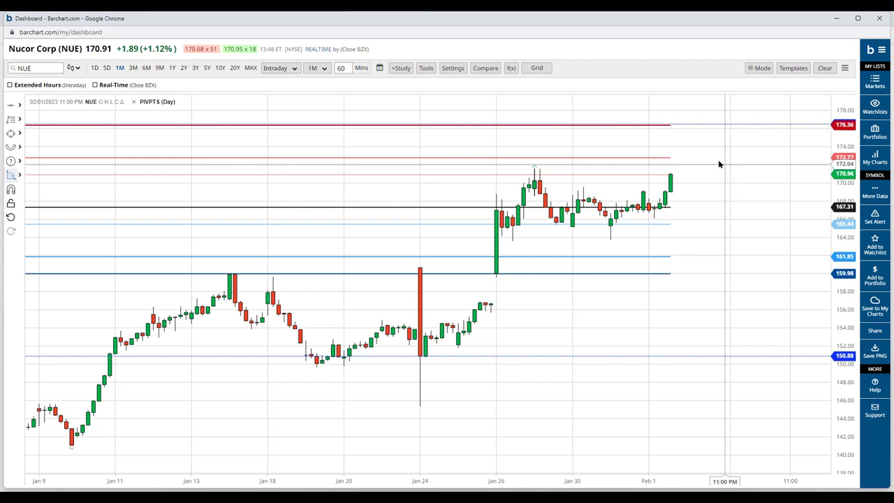
On Nucor's three-year weekly chart, draw a Fib Retracement from the autumn 2022 low to the latest high, and remove the Pivot Points study
{"action": "left_click", "coordinate": [400, 68]}
{"action": "left_click", "coordinate": [402, 99]}
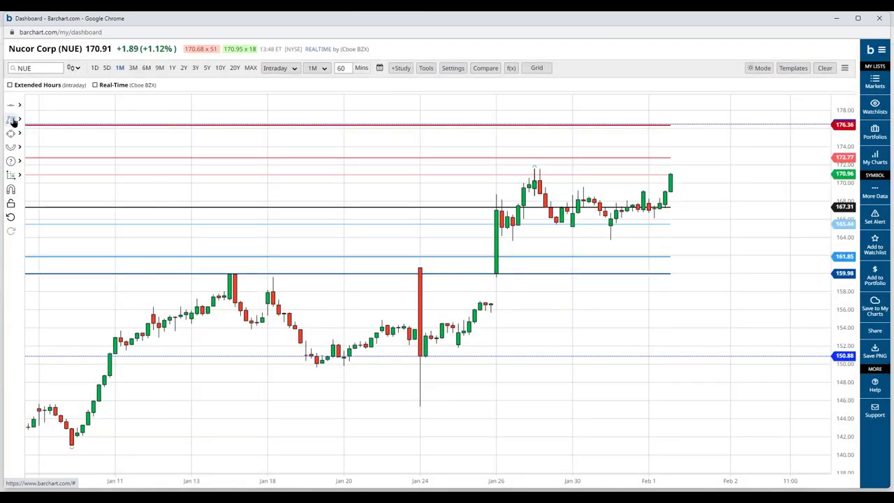
{"action": "left_click", "coordinate": [13, 121]}
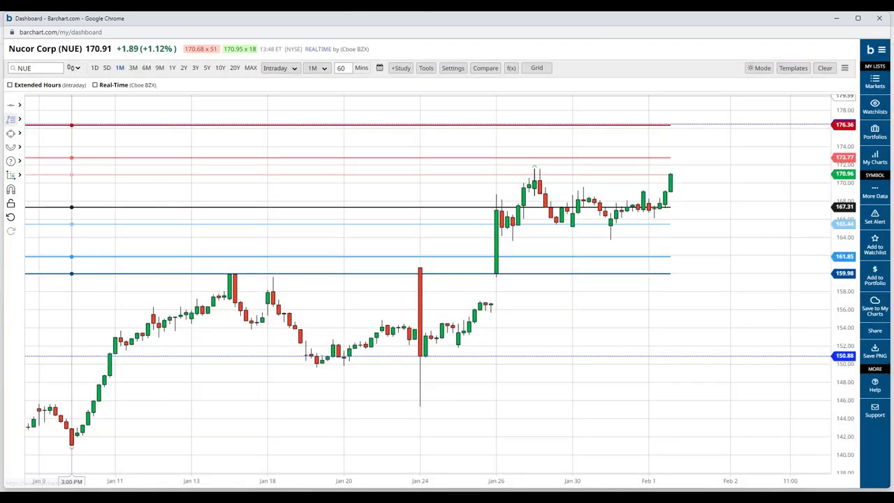
{"action": "left_click", "coordinate": [195, 68]}
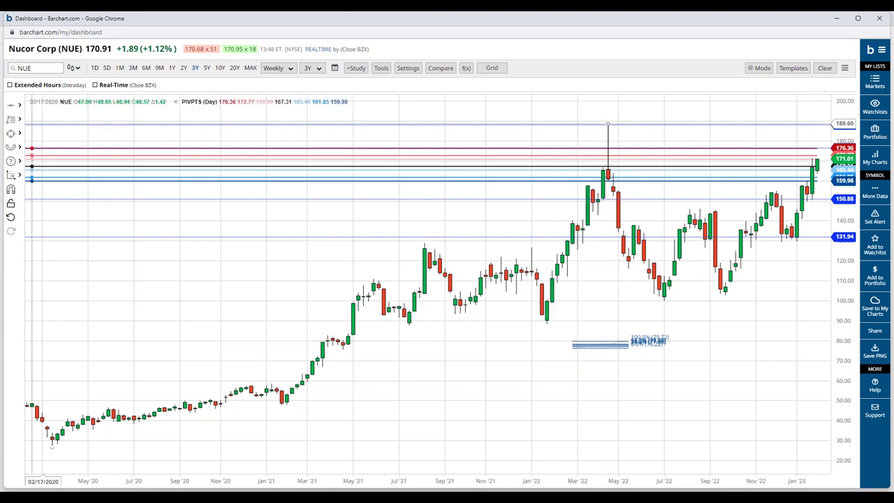
{"action": "left_click", "coordinate": [20, 119]}
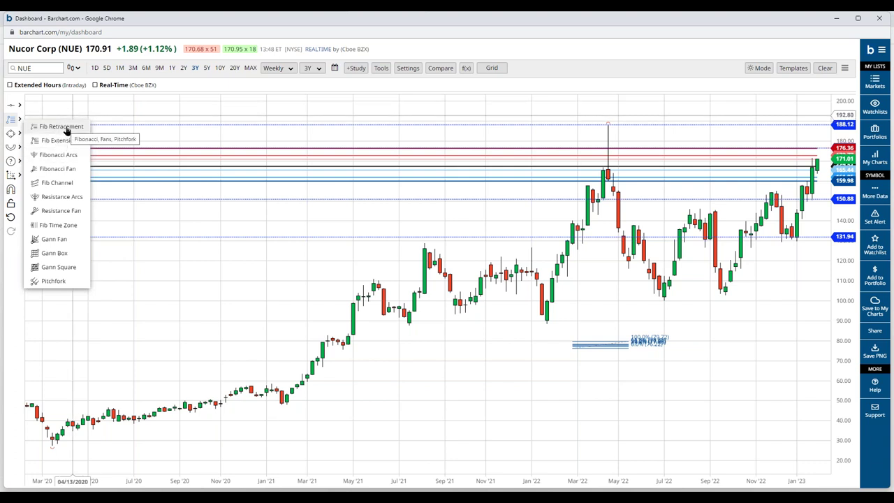
{"action": "left_click", "coordinate": [67, 128]}
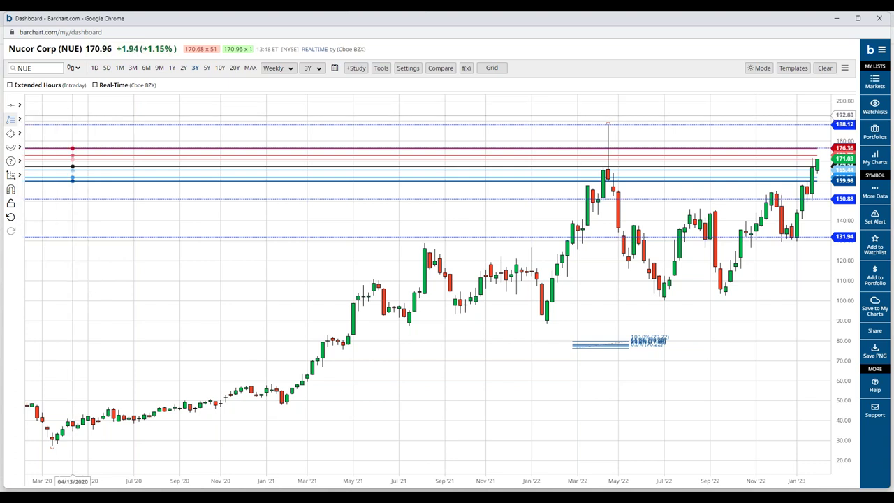
{"action": "mouse_move", "coordinate": [726, 294]}
{"action": "left_mouse_down"}
{"action": "mouse_move", "coordinate": [756, 203]}
{"action": "mouse_move", "coordinate": [801, 158]}
{"action": "left_mouse_up"}
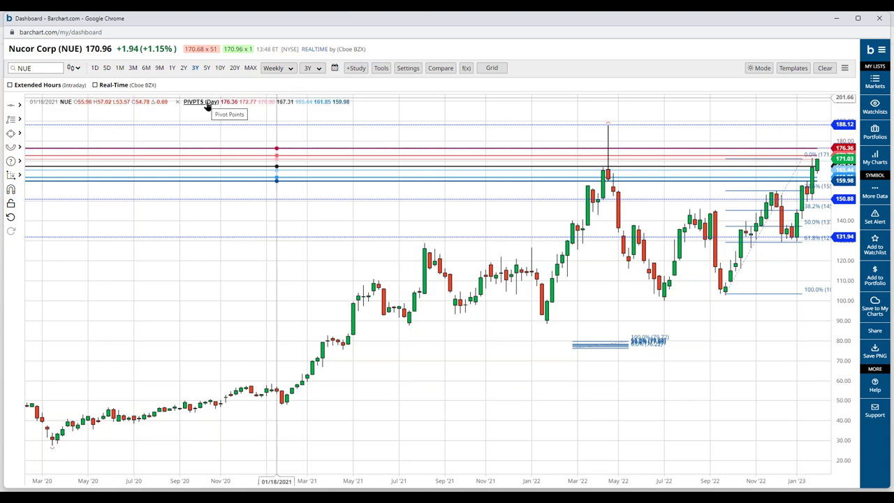
{"action": "left_click", "coordinate": [177, 102]}
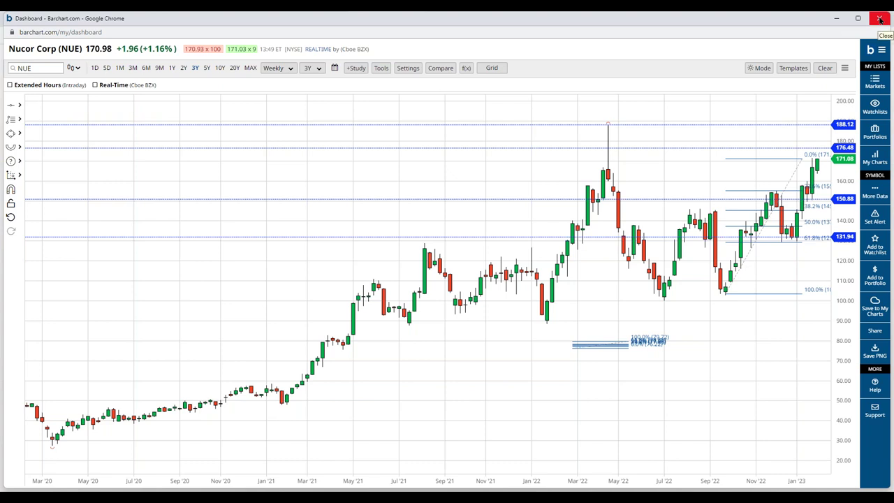
Open Nucor's Trader's Cheat Sheet on the main Barchart site and review its support, resistance and key turning point levels
{"action": "left_click", "coordinate": [839, 21]}
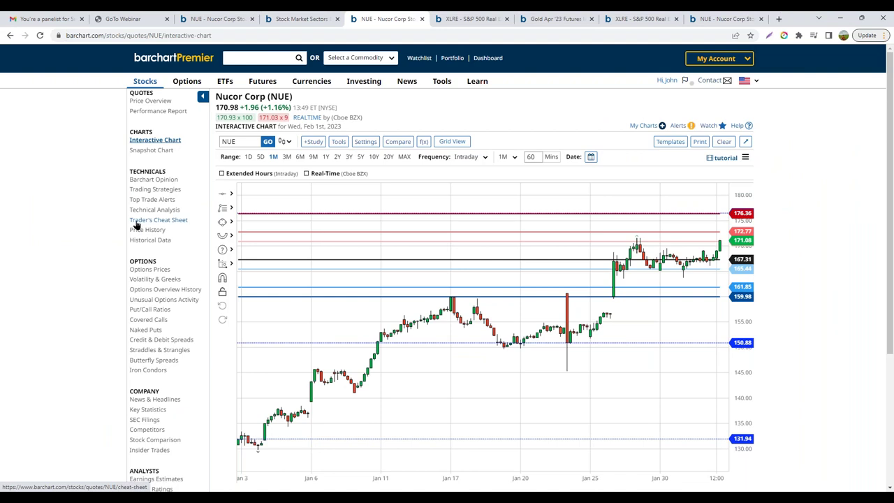
{"action": "left_click", "coordinate": [157, 222]}
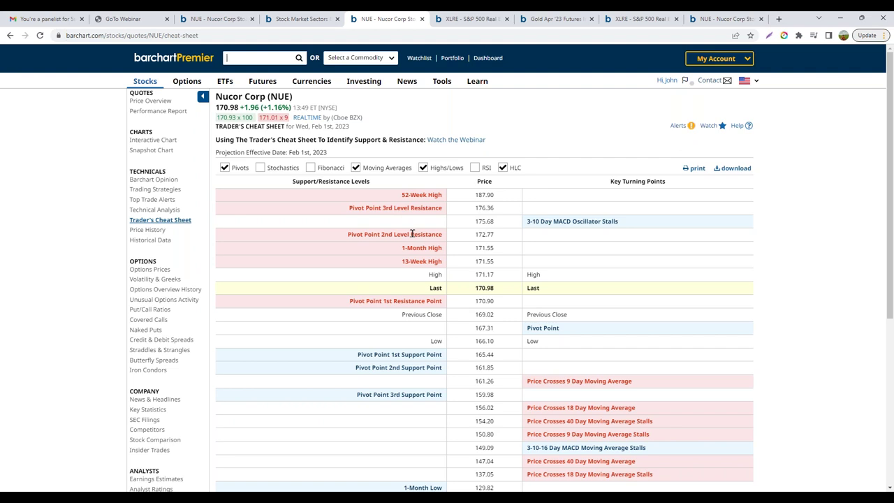
{"action": "scroll", "coordinate": [412, 237], "scroll_direction": "down", "scroll_amount": 2}
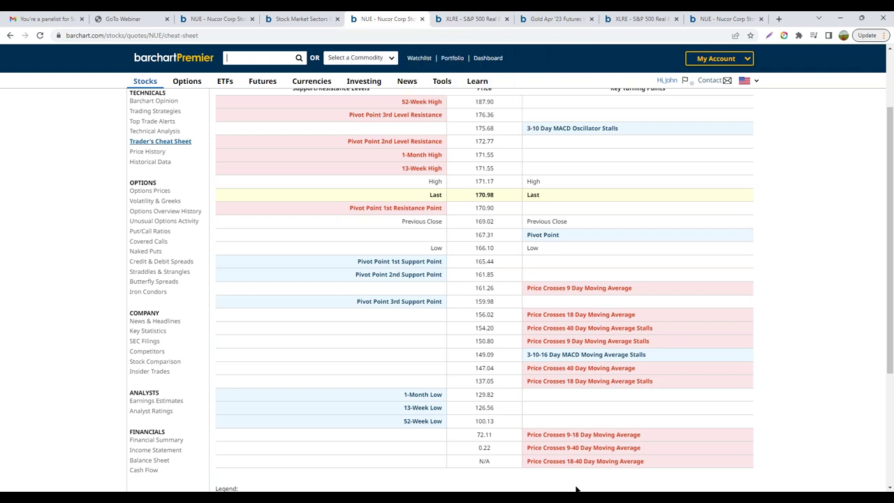
Load NUE in the dashboard chart window showing XLRE and delete the Fib Retracement drawn from the autumn 2022 low
{"action": "mouse_move", "coordinate": [563, 497]}
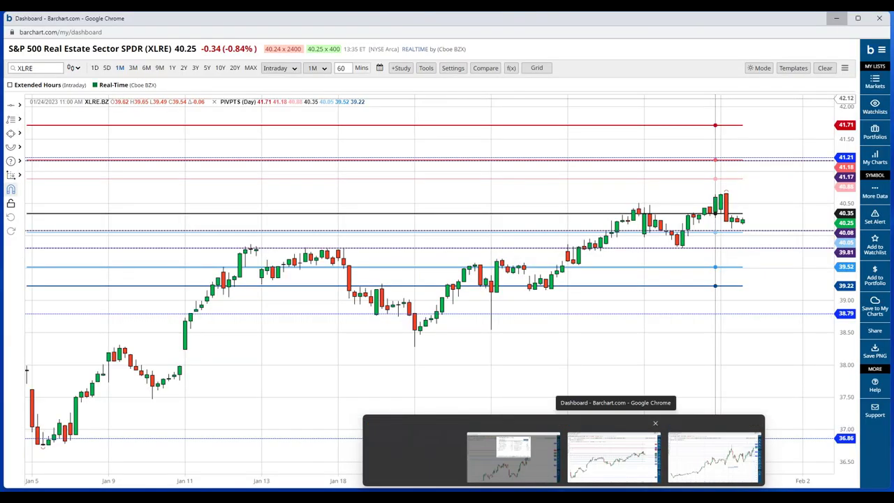
{"action": "left_click", "coordinate": [600, 454]}
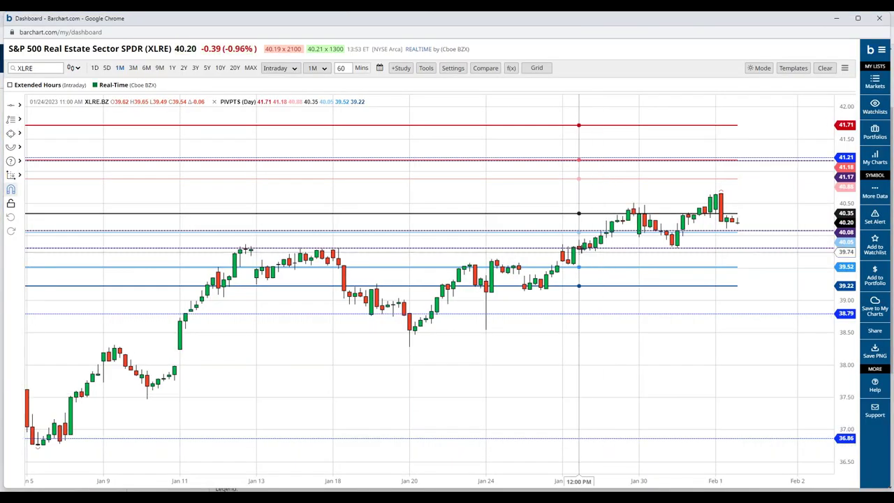
{"action": "left_click", "coordinate": [44, 66]}
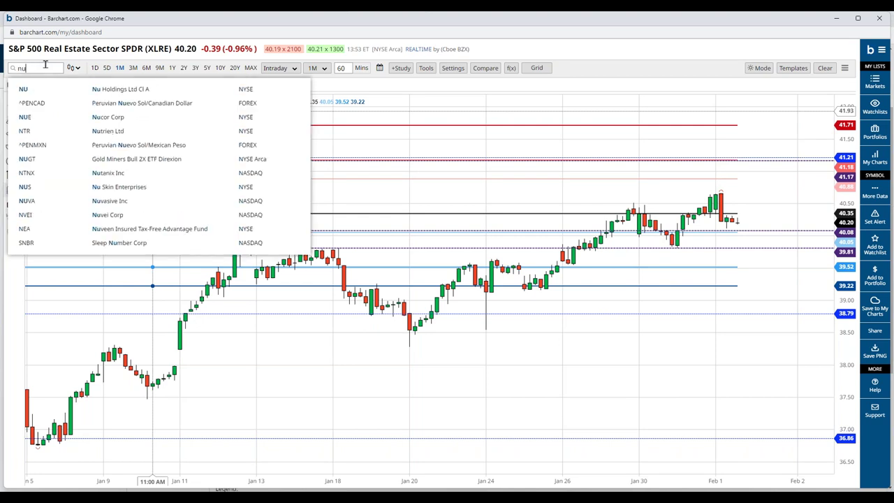
{"action": "type", "text": "e"}
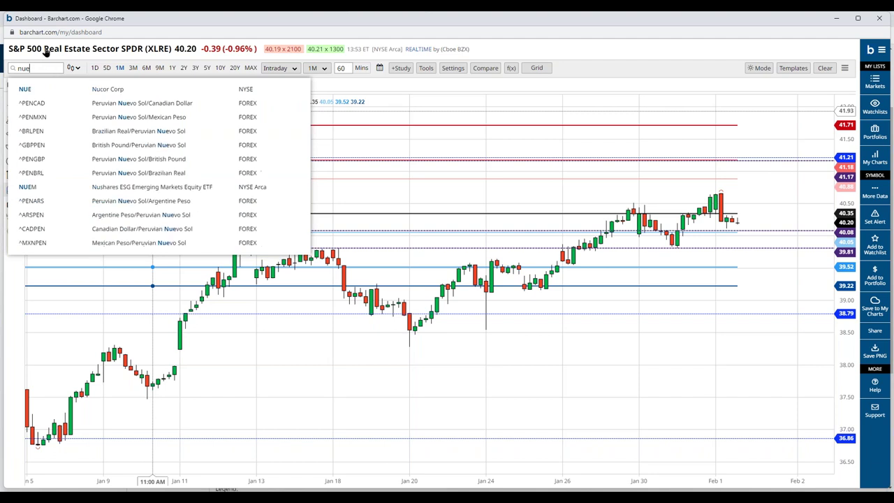
{"action": "left_click", "coordinate": [102, 89]}
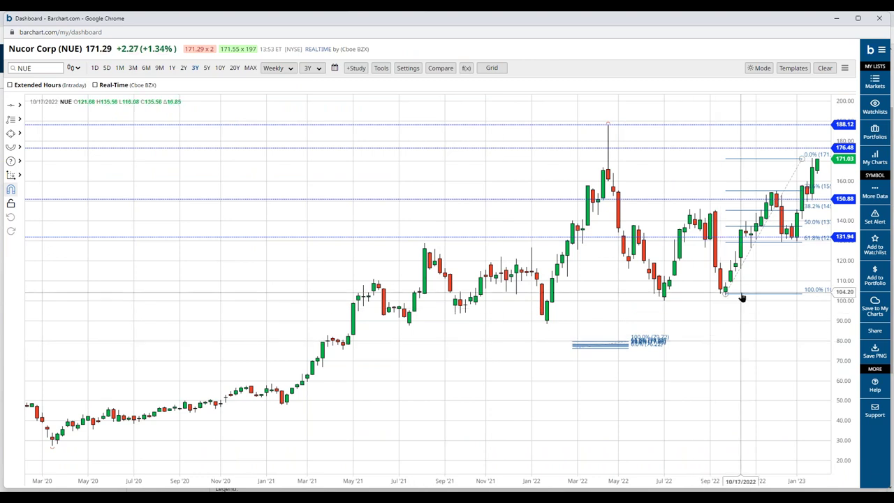
{"action": "key", "text": "Delete"}
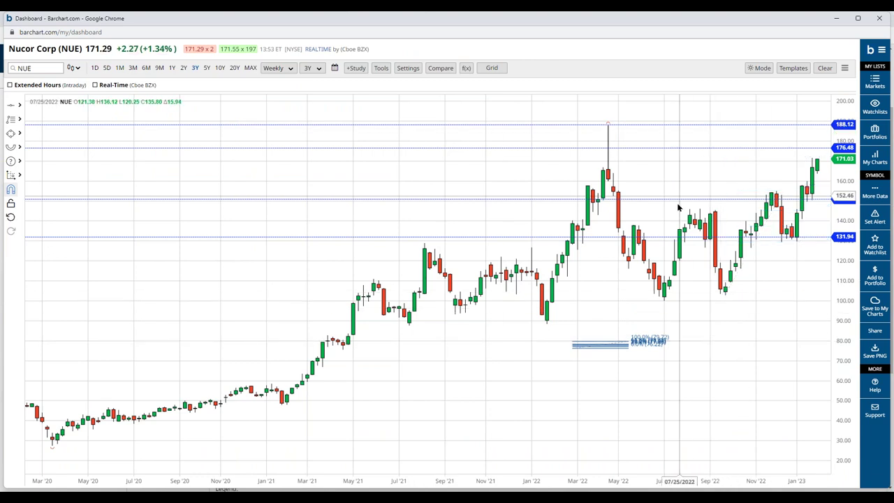
{"action": "left_click_drag", "start_coordinate": [585, 380], "coordinate": [485, 381]}
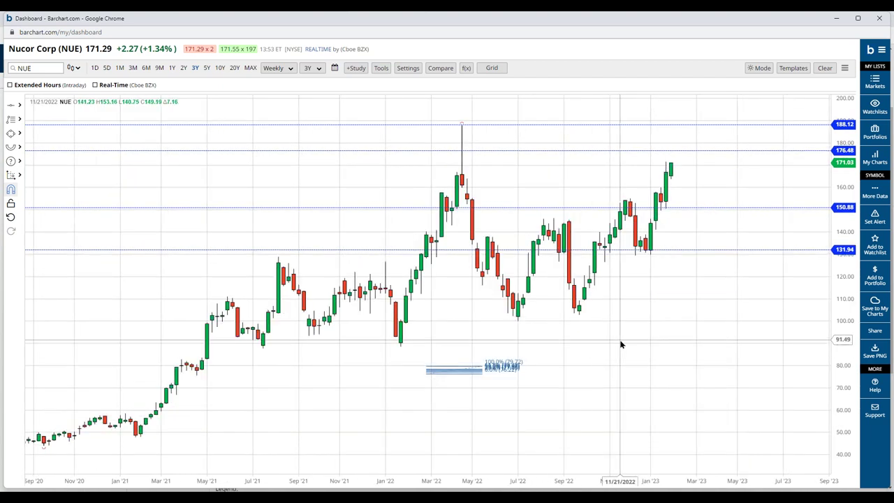
Apply the saved MACD v. RSI template to the NUE chart and switch it to one month of 60-minute intraday candles
{"action": "left_click", "coordinate": [793, 69]}
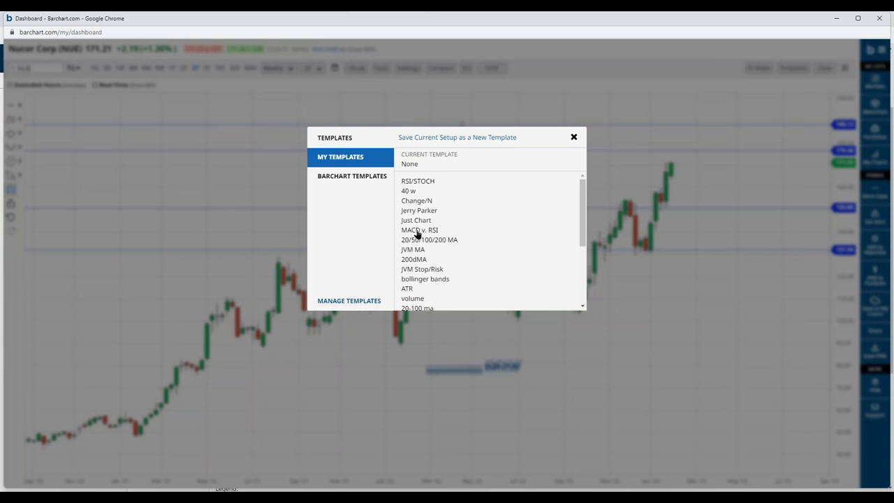
{"action": "left_click", "coordinate": [417, 230]}
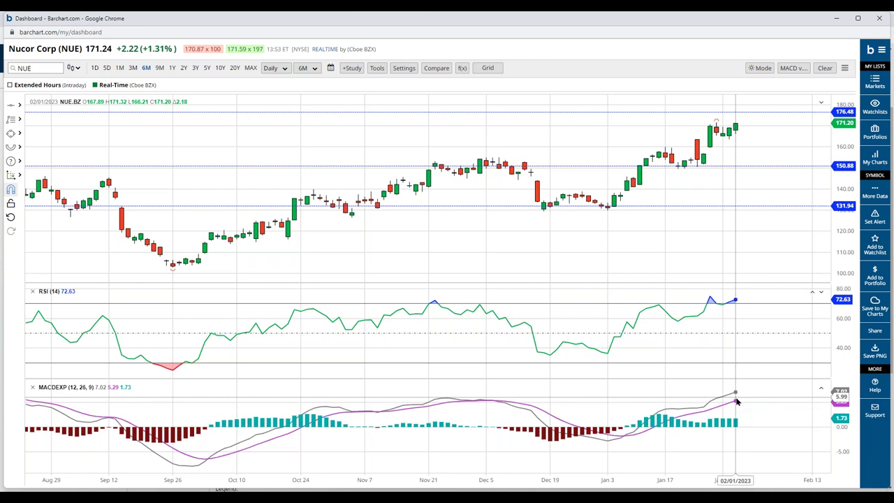
{"action": "left_click", "coordinate": [119, 68]}
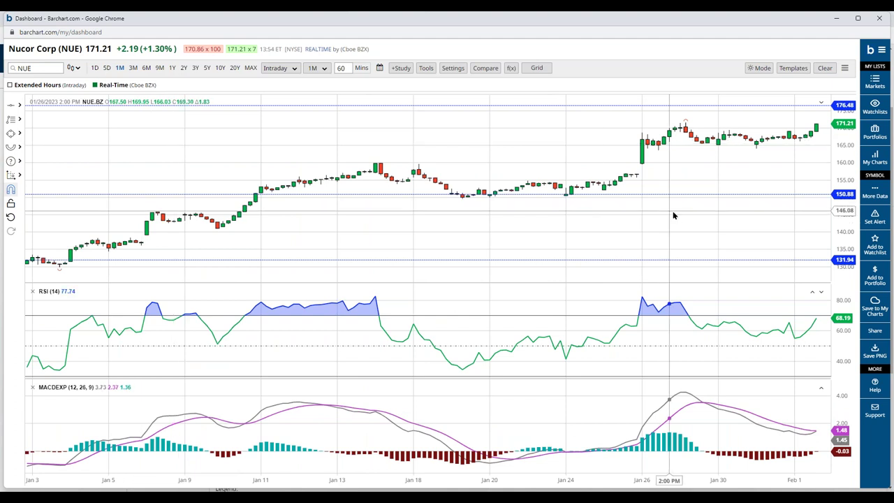
{"action": "left_click_drag", "start_coordinate": [663, 214], "coordinate": [588, 221]}
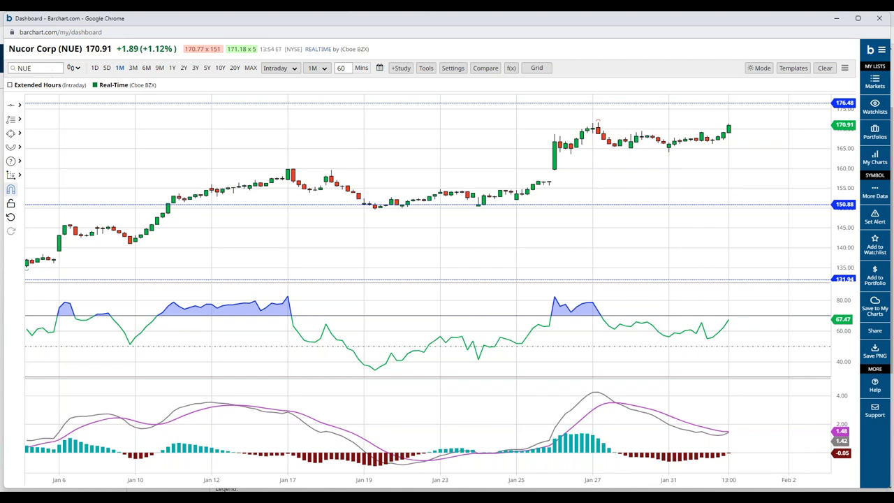
Load the April 2023 gold futures contract GCJ23 and apply the saved Just Chart template
{"action": "left_click", "coordinate": [44, 67]}
{"action": "type", "text": "gcj"}
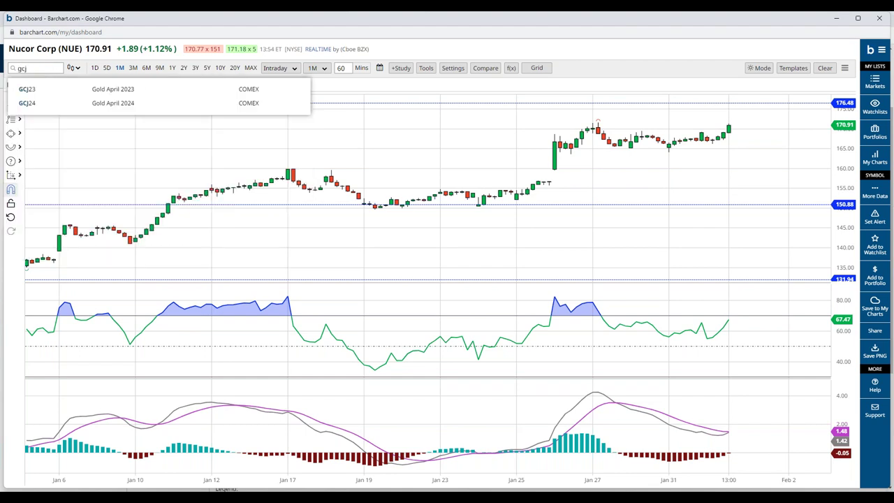
{"action": "left_click", "coordinate": [116, 89]}
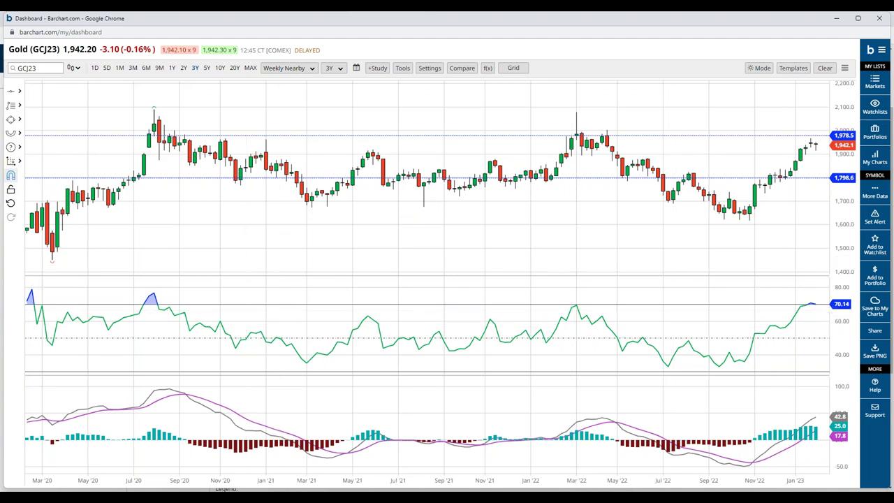
{"action": "left_click", "coordinate": [791, 68]}
{"action": "left_click", "coordinate": [416, 220]}
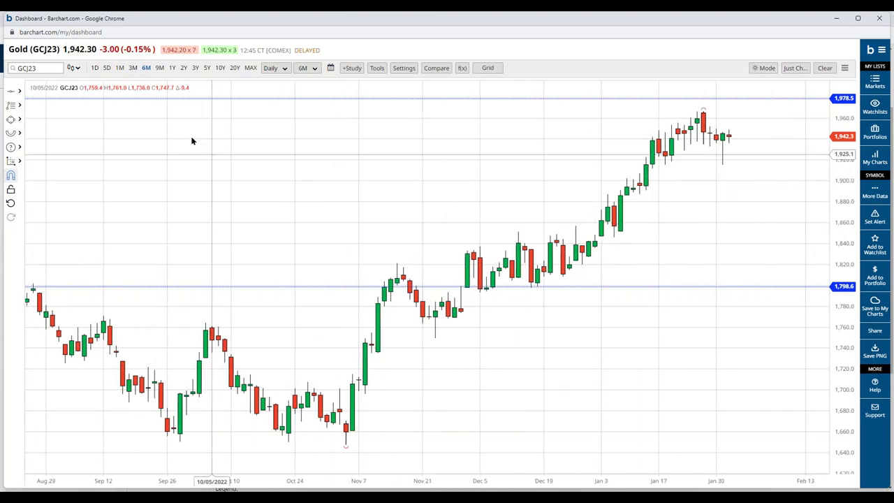
Switch the gold chart to three years of weekly nearby candles and add a Pivot Points study based on the previous Week
{"action": "left_click", "coordinate": [196, 68]}
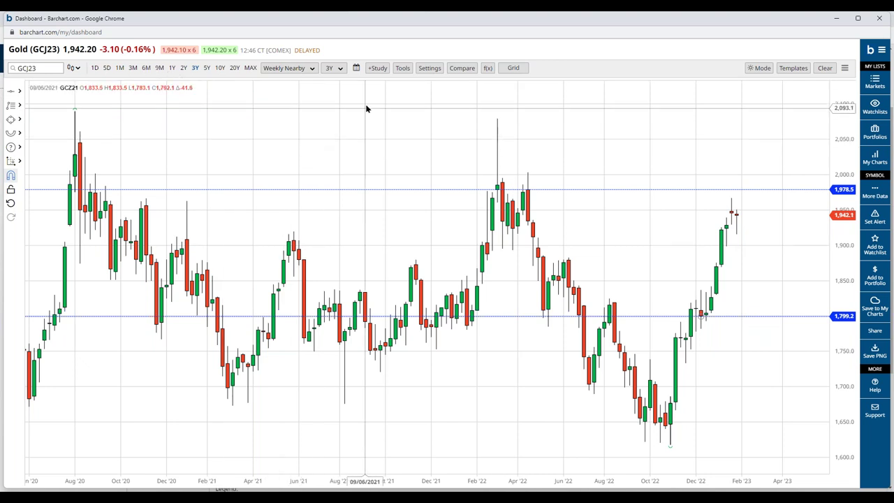
{"action": "left_click", "coordinate": [377, 69]}
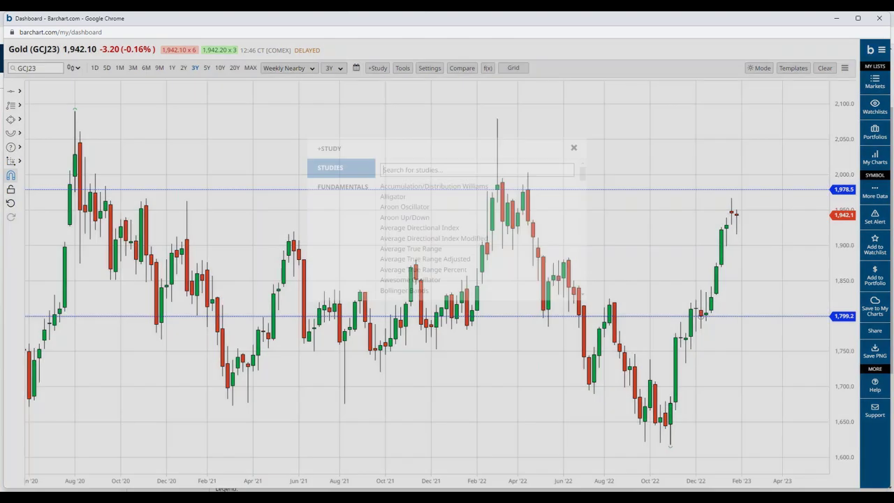
{"action": "scroll", "coordinate": [417, 245], "scroll_direction": "down", "scroll_amount": 8}
{"action": "scroll", "coordinate": [414, 244], "scroll_direction": "down", "scroll_amount": 6}
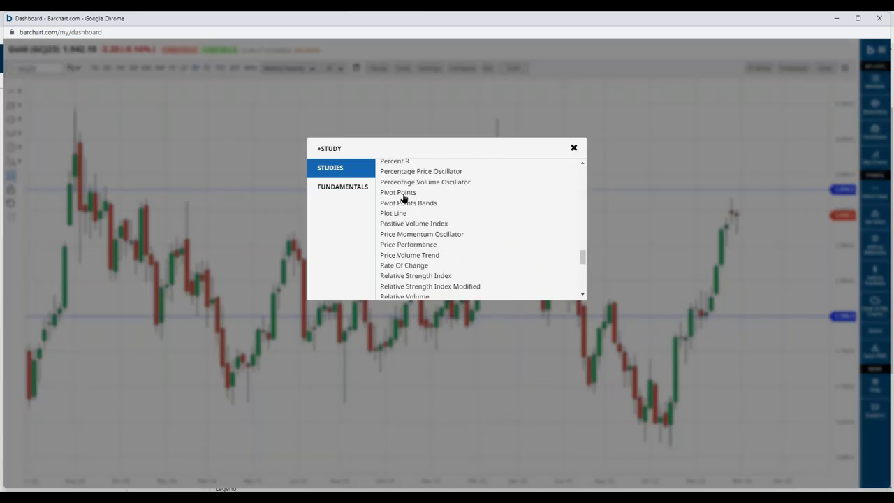
{"action": "left_click", "coordinate": [403, 194]}
{"action": "left_click", "coordinate": [412, 139]}
{"action": "left_click", "coordinate": [403, 155]}
{"action": "left_click", "coordinate": [446, 366]}
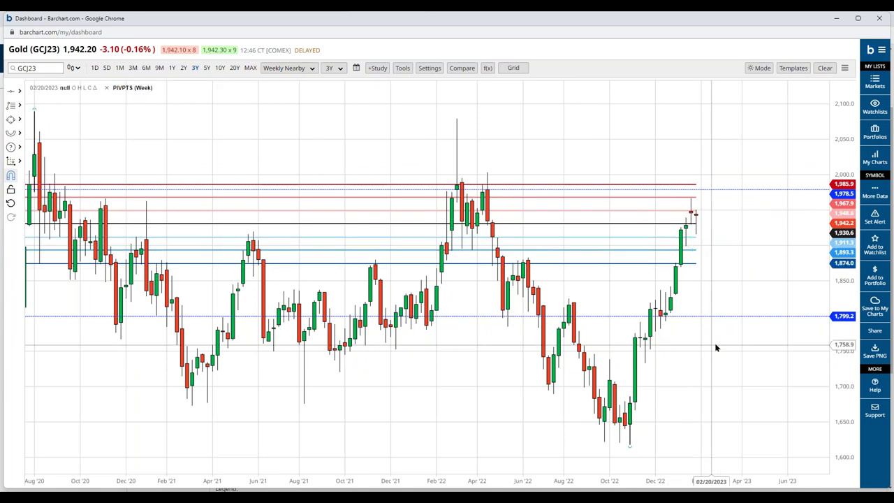
Add a horizontal line to the gold chart and place it at about 1,892.7, along the second support pivot
{"action": "double_click", "coordinate": [710, 320]}
{"action": "left_click", "coordinate": [409, 145]}
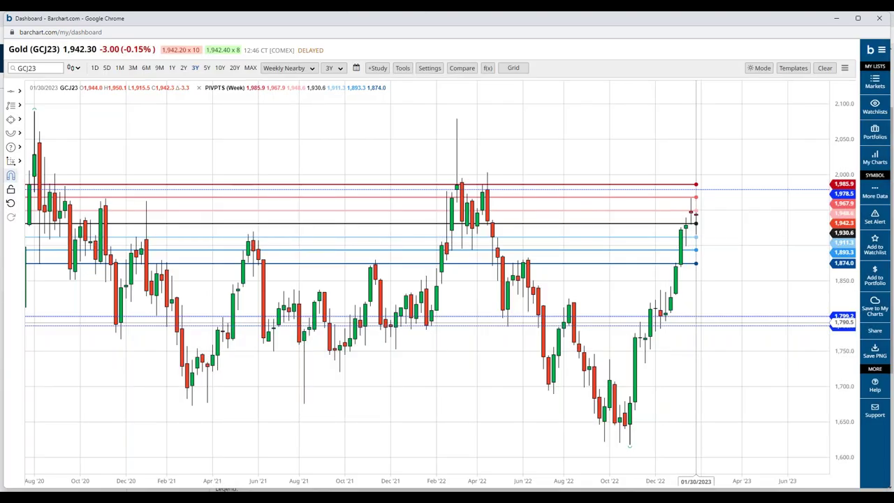
{"action": "mouse_move", "coordinate": [698, 323]}
{"action": "left_mouse_down"}
{"action": "mouse_move", "coordinate": [699, 241]}
{"action": "mouse_move", "coordinate": [696, 250]}
{"action": "left_mouse_up"}
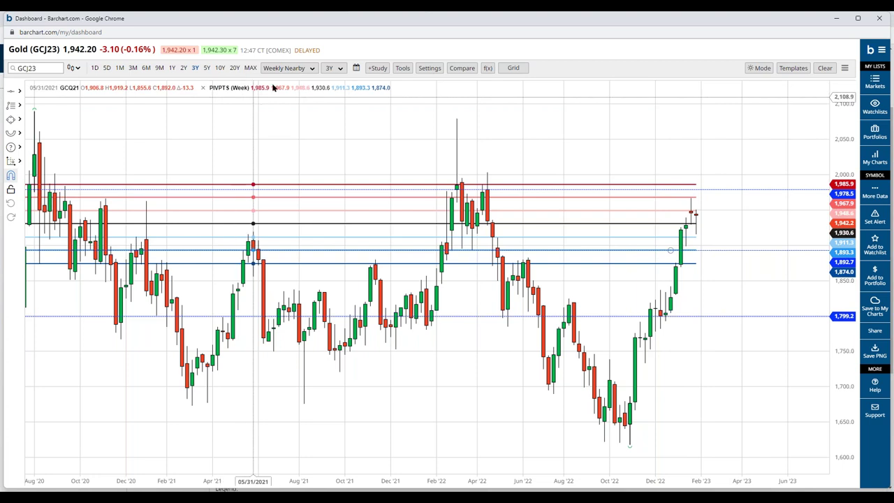
Change the gold chart's Pivot Points study to use the previous Day
{"action": "left_click", "coordinate": [222, 87]}
{"action": "left_click", "coordinate": [415, 137]}
{"action": "left_click", "coordinate": [404, 149]}
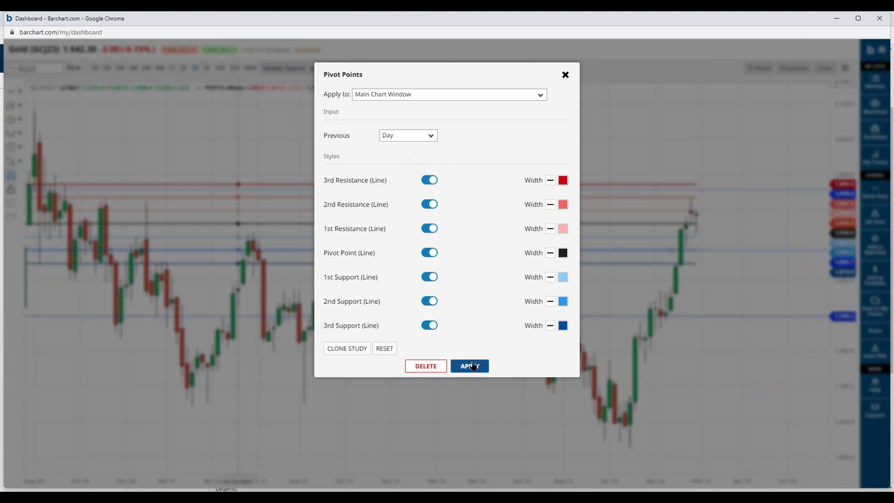
{"action": "left_click", "coordinate": [470, 367]}
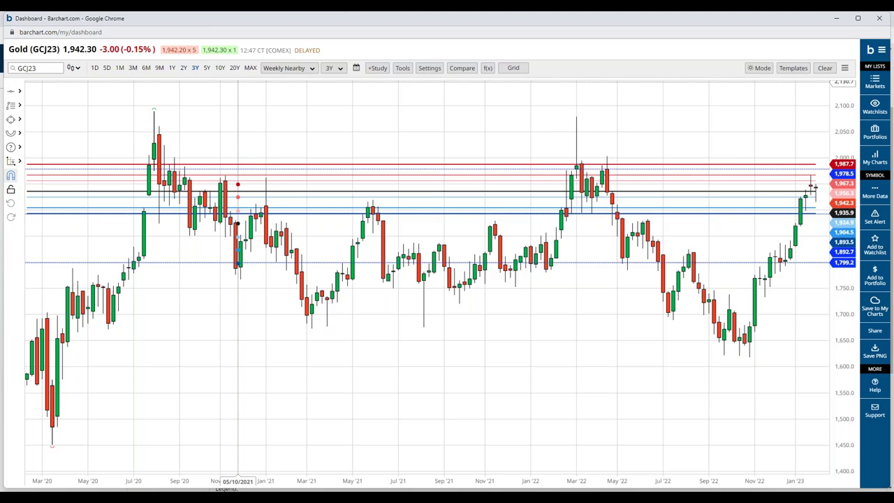
Switch the gold chart to six months of daily candles and move the lowest horizontal line to about 1,758.4
{"action": "left_click", "coordinate": [146, 69]}
{"action": "left_click_drag", "start_coordinate": [629, 307], "coordinate": [537, 349]}
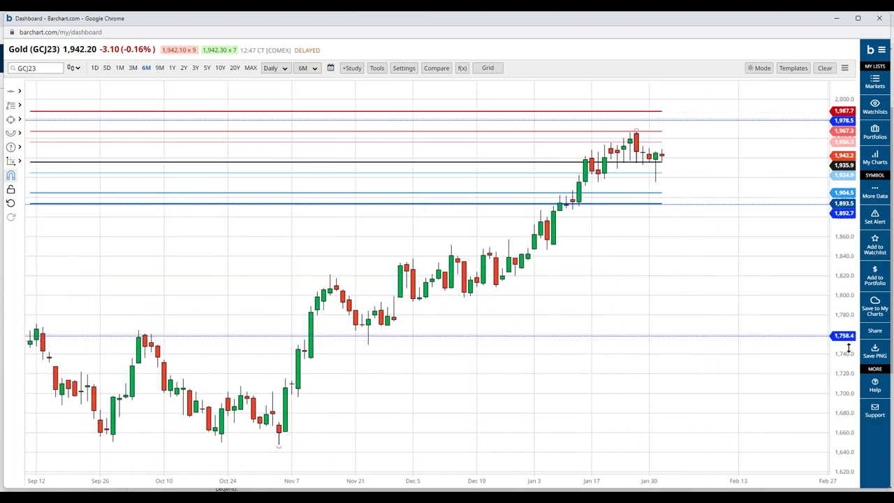
{"action": "left_click_drag", "start_coordinate": [847, 342], "coordinate": [843, 277]}
{"action": "left_click_drag", "start_coordinate": [726, 225], "coordinate": [671, 317]}
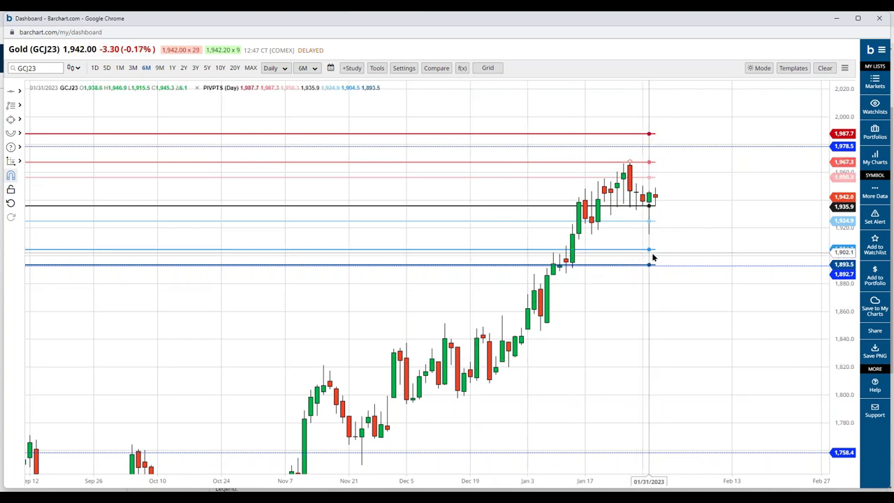
{"action": "mouse_move", "coordinate": [651, 260]}
{"action": "left_mouse_down"}
{"action": "mouse_move", "coordinate": [646, 241]}
{"action": "mouse_move", "coordinate": [646, 263]}
{"action": "mouse_move", "coordinate": [647, 249]}
{"action": "left_mouse_up"}
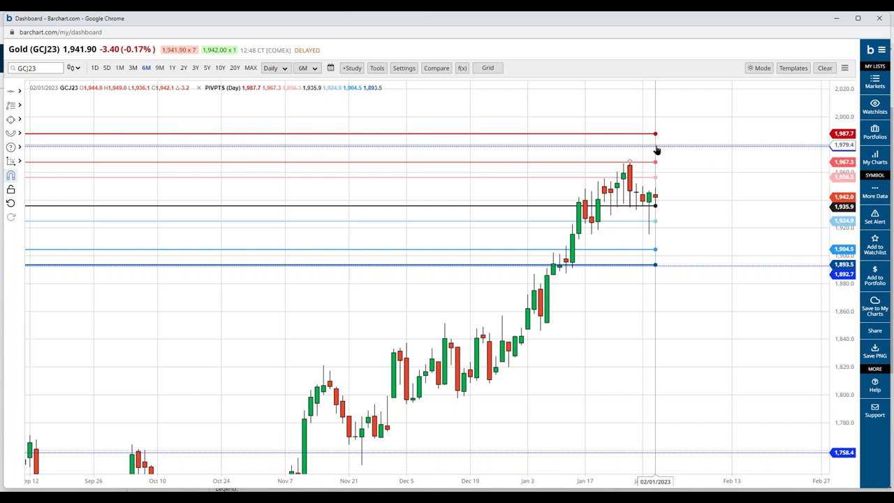
Review the 20-day technical analysis figures for the gold futures contract, and close the data overlay
{"action": "left_click", "coordinate": [874, 194]}
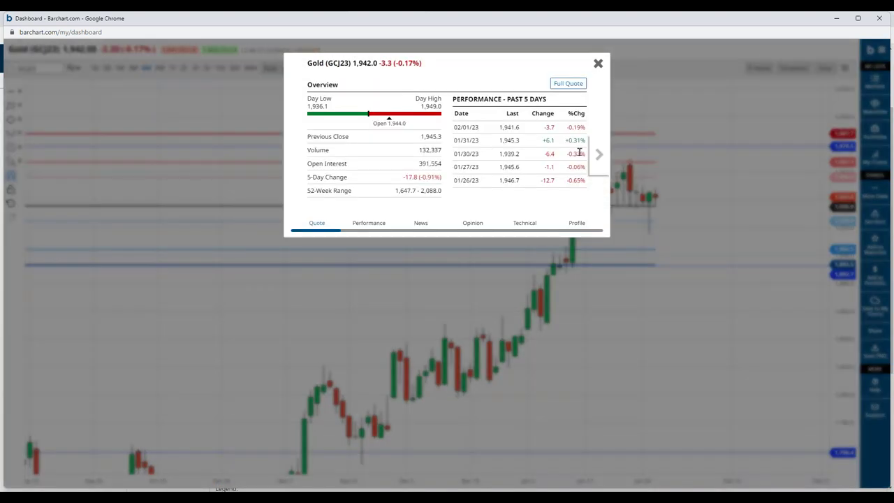
{"action": "left_click", "coordinate": [525, 223]}
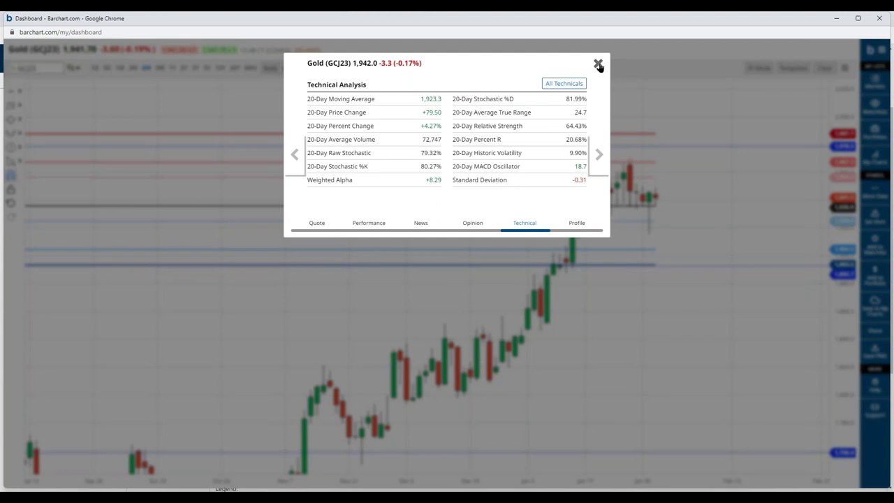
{"action": "left_click", "coordinate": [597, 64]}
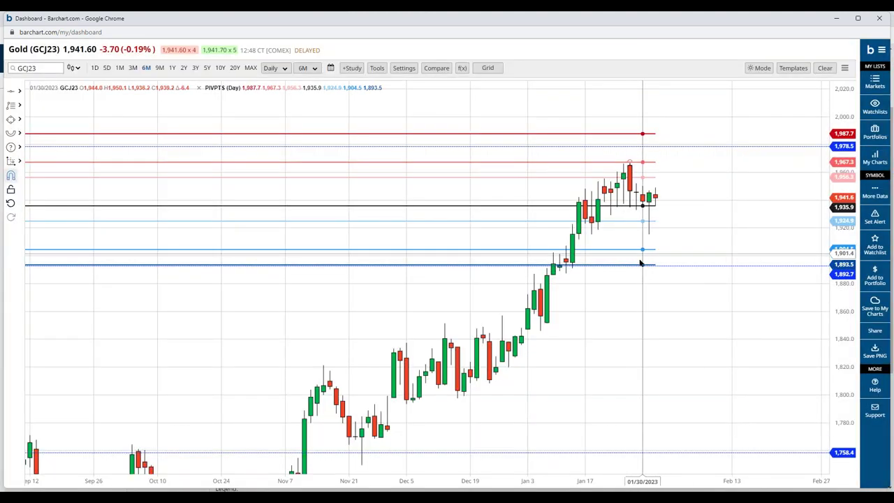
Calculate a long gold trade's Reward/Risk with entry 1904.8, stop loss 1887.7 and target 1967, and dismiss it without applying
{"action": "left_click", "coordinate": [12, 161]}
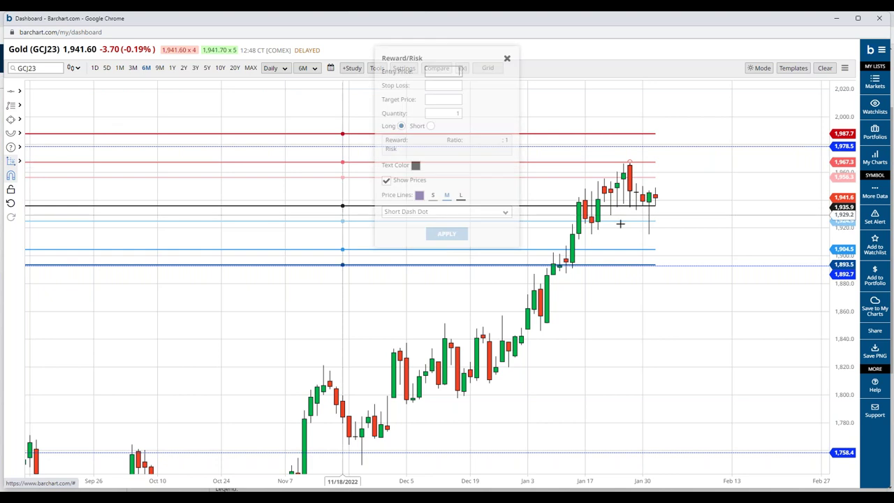
{"action": "left_click", "coordinate": [656, 249]}
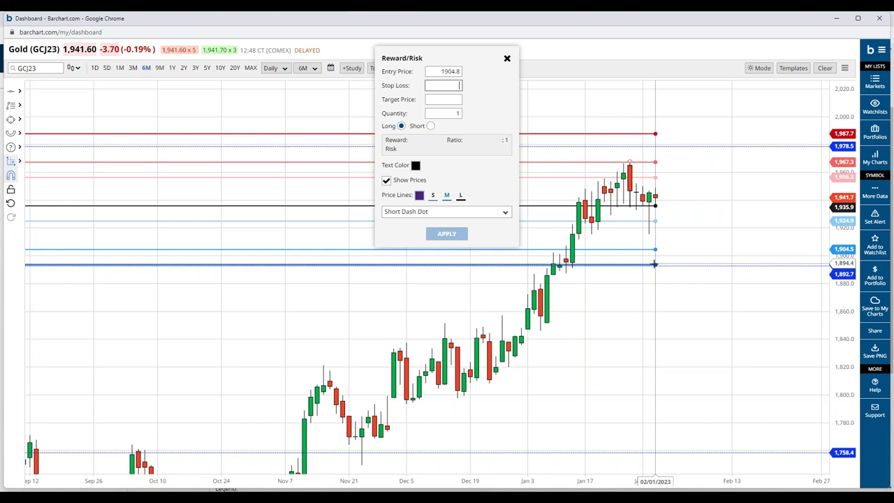
{"action": "left_click", "coordinate": [584, 273]}
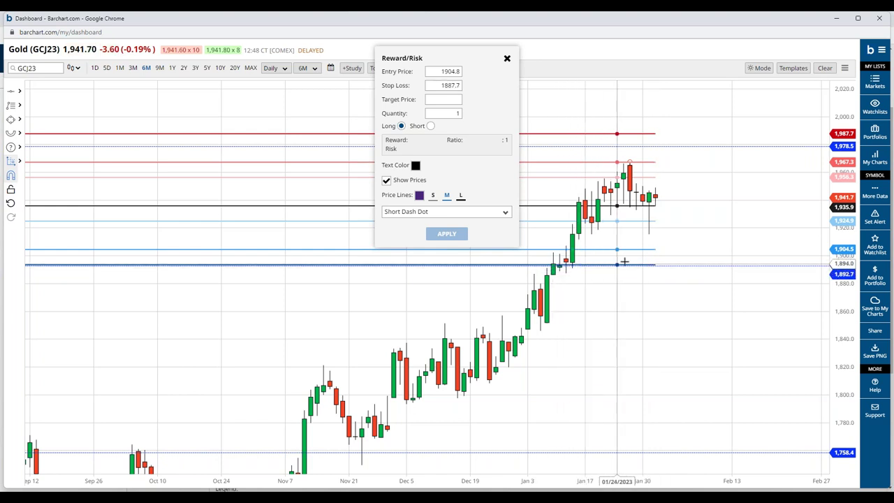
{"action": "left_click", "coordinate": [667, 163]}
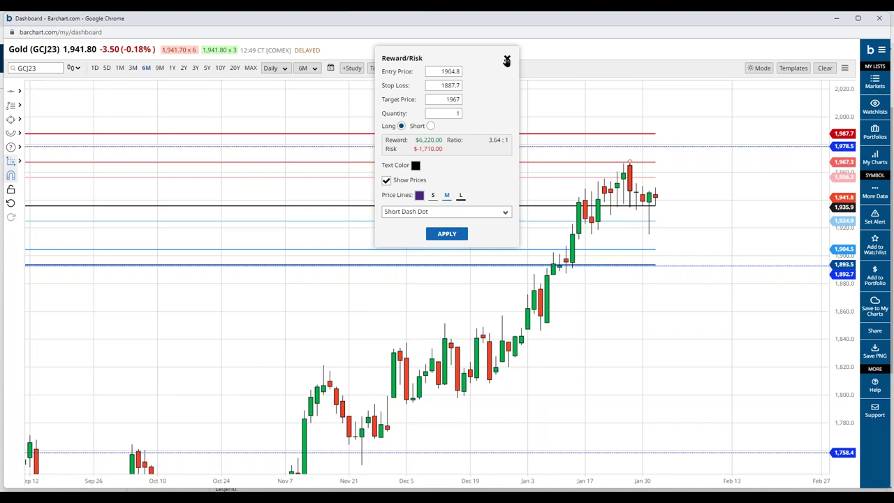
{"action": "left_click", "coordinate": [506, 61]}
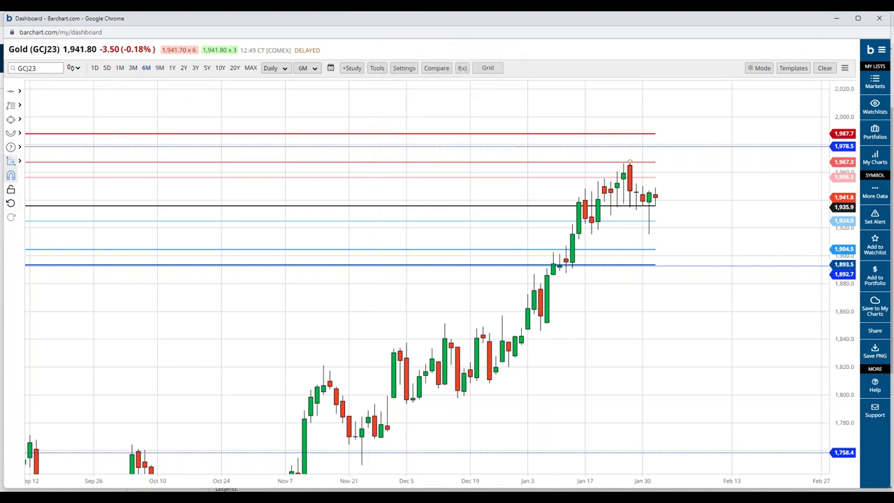
Apply the saved MACD template to the gold chart to review its indicators, and close the gold chart window
{"action": "left_click", "coordinate": [792, 67]}
{"action": "left_click", "coordinate": [409, 230]}
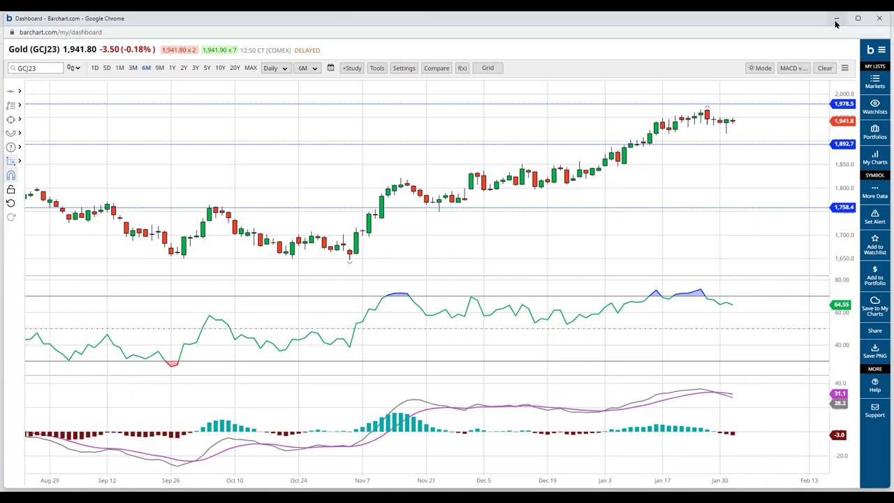
{"action": "left_click", "coordinate": [879, 18]}
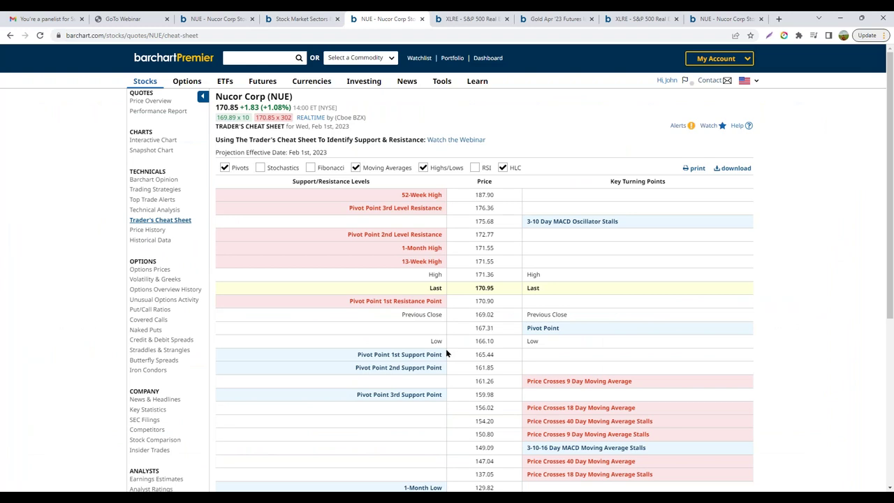
Close the weekly Nucor chart window, and dismiss the overlay on the daily Nucor chart and close that window too
{"action": "key", "text": "alt+Tab"}
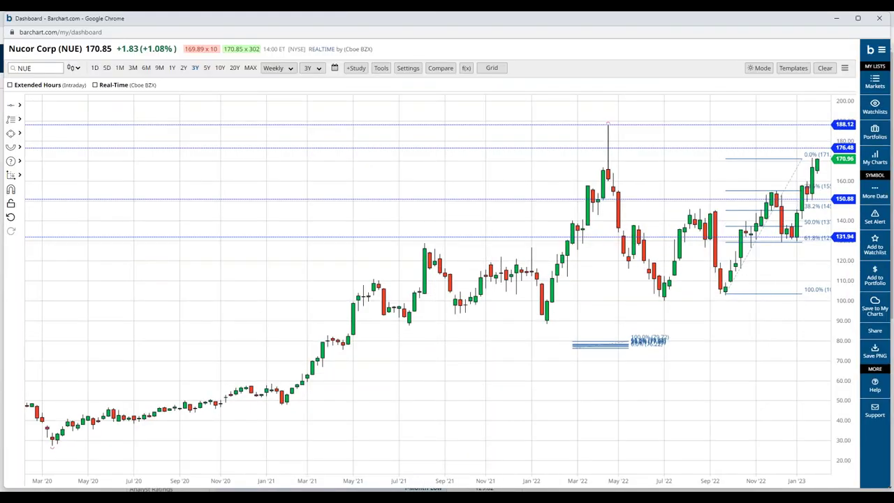
{"action": "left_click", "coordinate": [879, 18]}
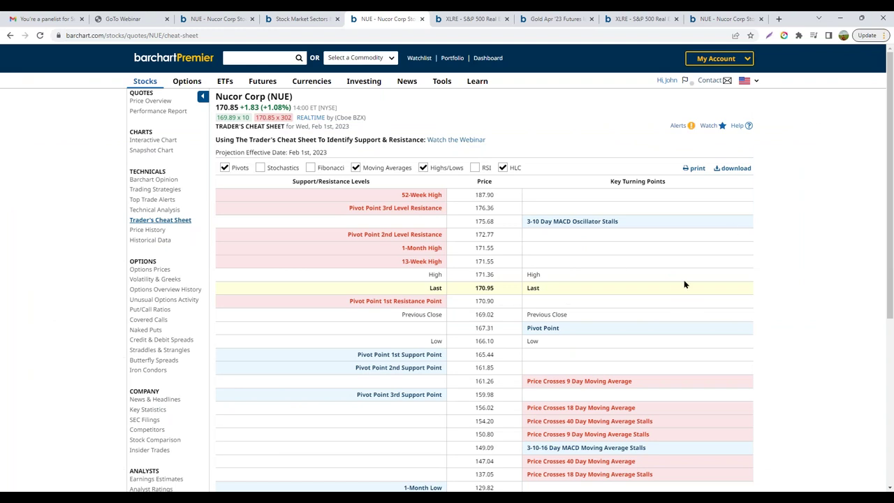
{"action": "key", "text": "alt+Tab"}
{"action": "left_click", "coordinate": [596, 63]}
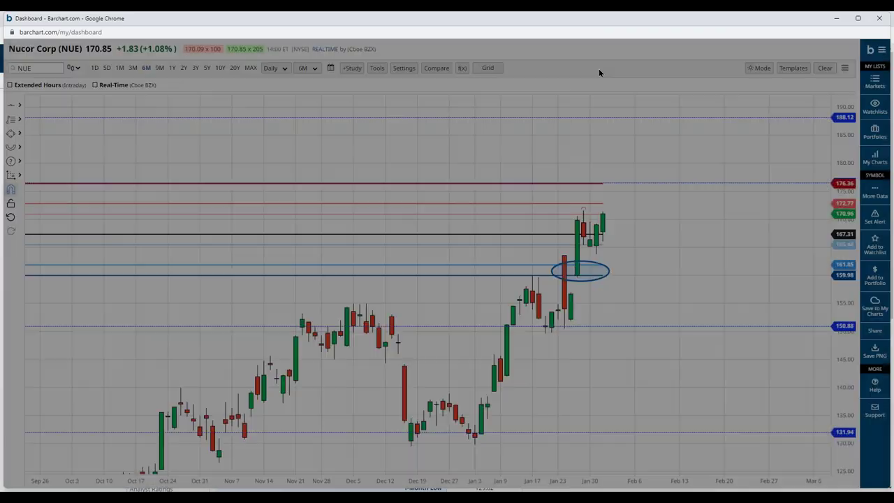
{"action": "left_click", "coordinate": [879, 18]}
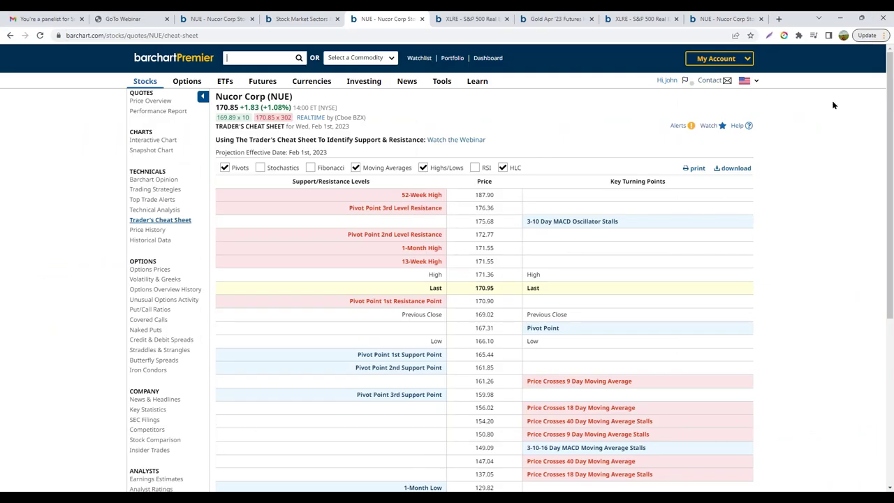
Switch to the slide presentation and reveal the first bullet on the Takeaways slide
{"action": "key", "text": "alt+Tab"}
{"action": "left_click", "coordinate": [276, 148]}
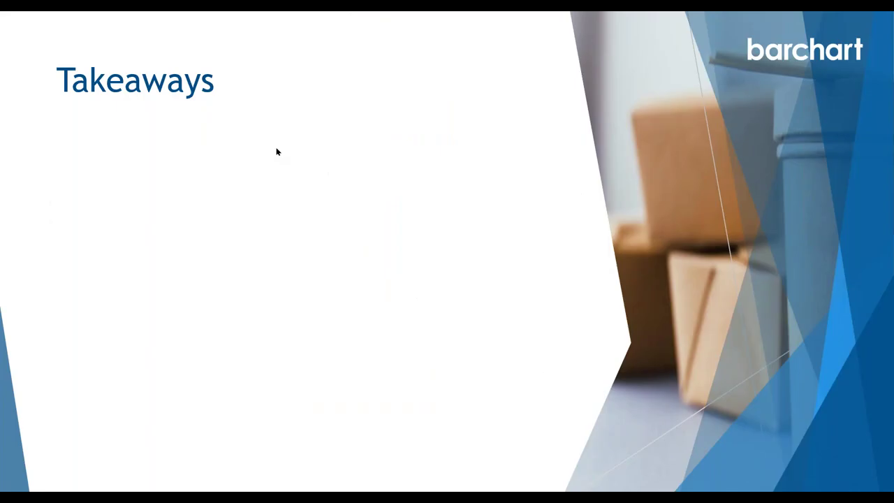
{"action": "left_click", "coordinate": [276, 152]}
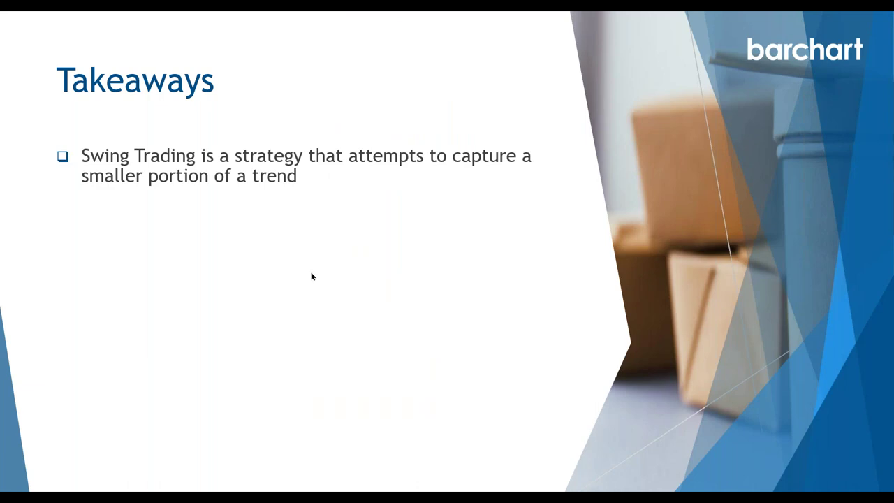